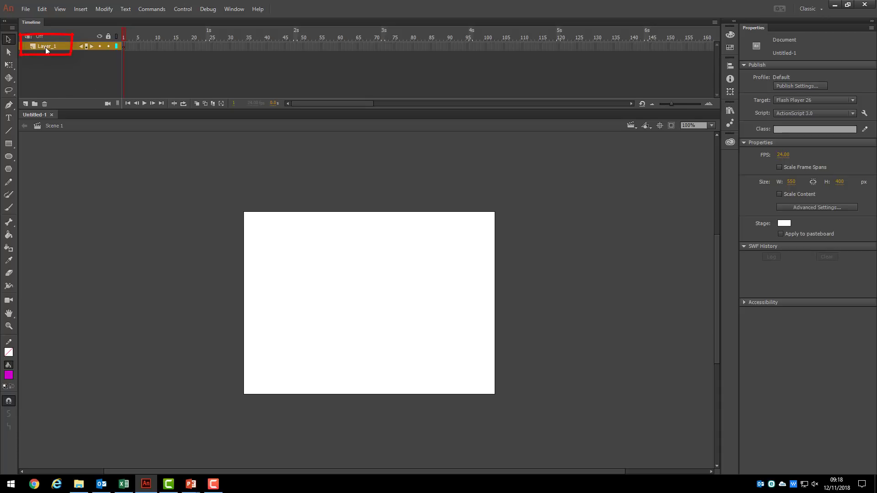
Rename the Layer_1 layer as Table
double_click(46, 47)
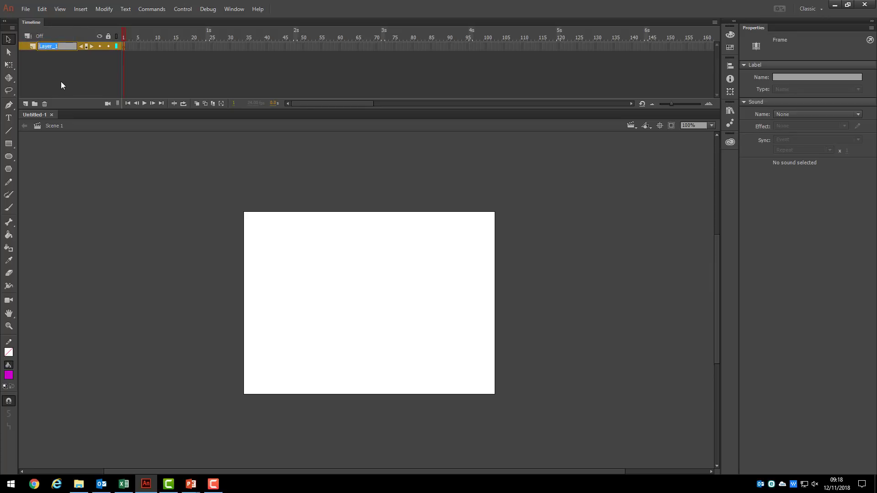
type("Table")
key("Return")
Draw a rectangle covering the whole stage with a black fill and a red stroke of size 5
left_click(12, 148)
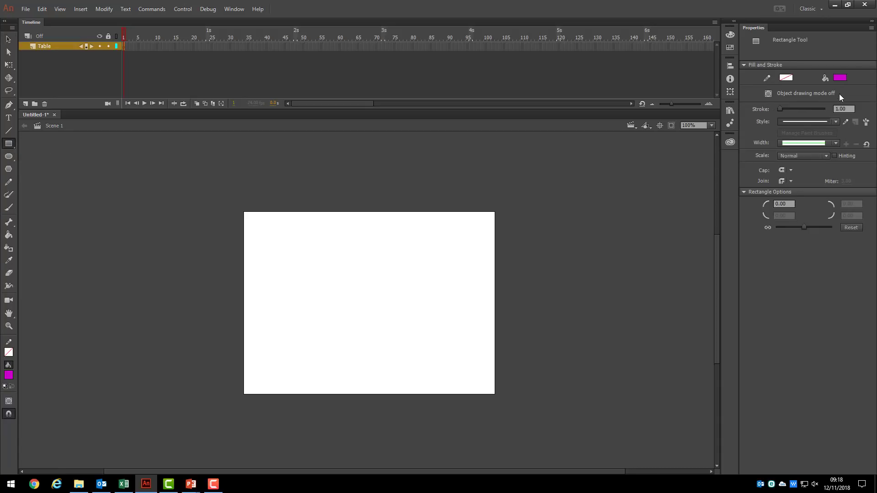
left_click(840, 77)
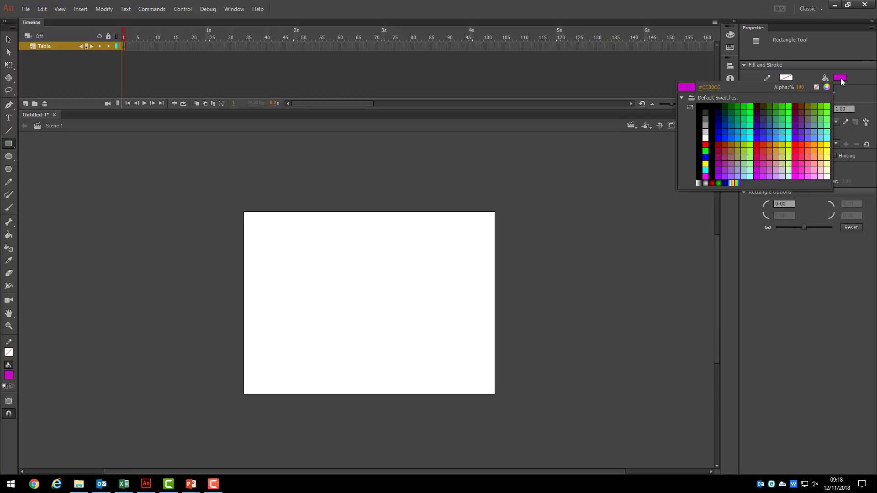
left_click(713, 116)
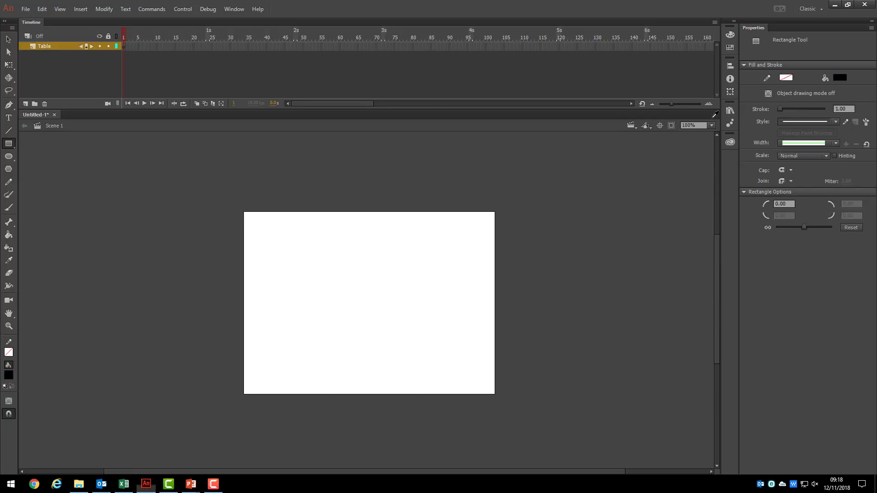
left_click(785, 79)
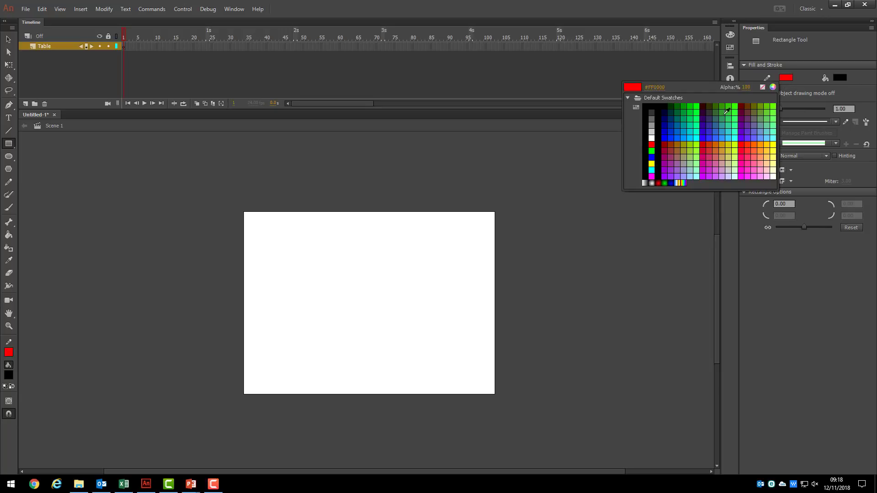
left_click(652, 145)
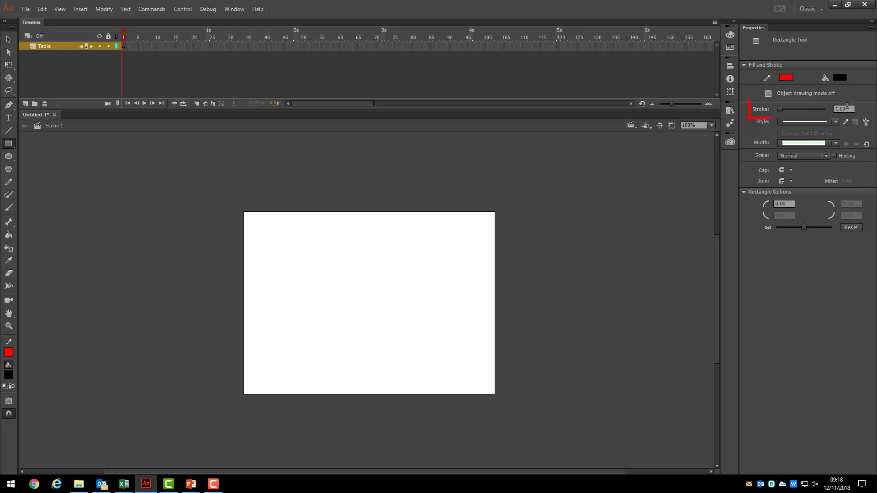
left_click(847, 108)
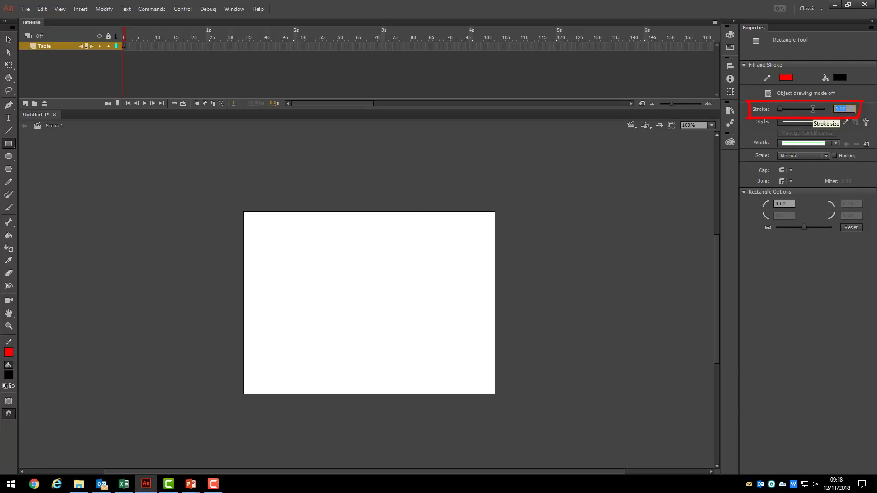
type("5")
key("Return")
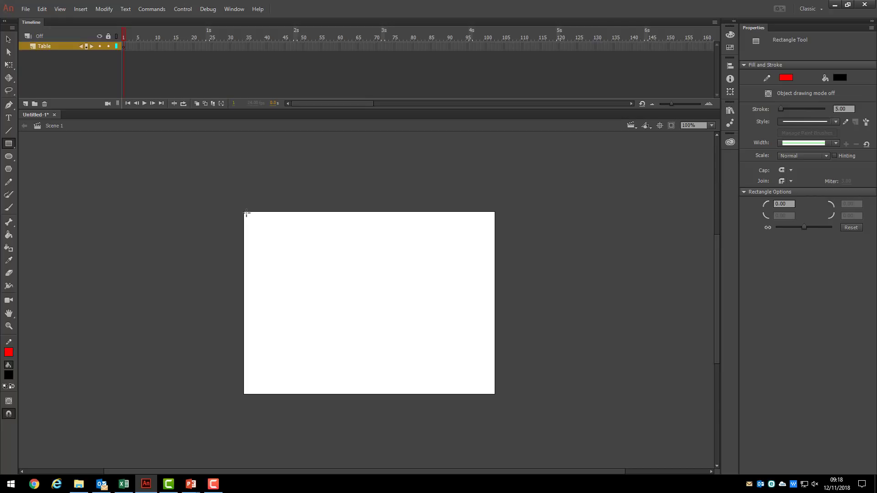
mouse_move(247, 213)
left_mouse_down()
mouse_move(415, 323)
mouse_move(494, 393)
left_mouse_up()
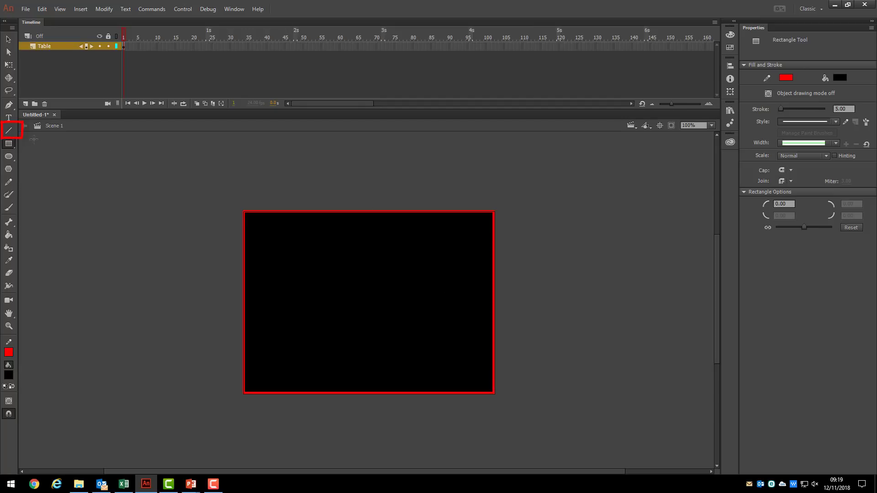
Draw a vertical dashed red line down the middle of the table from the upper border to the lower border
left_click(13, 132)
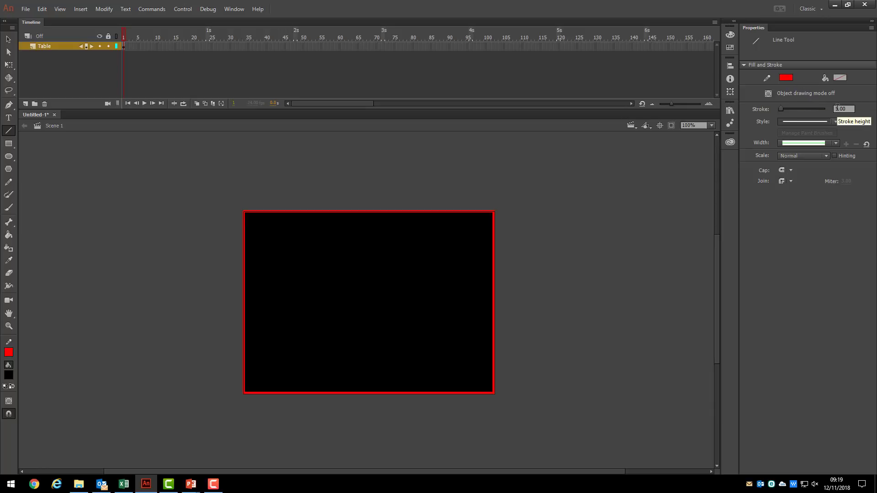
left_click(836, 122)
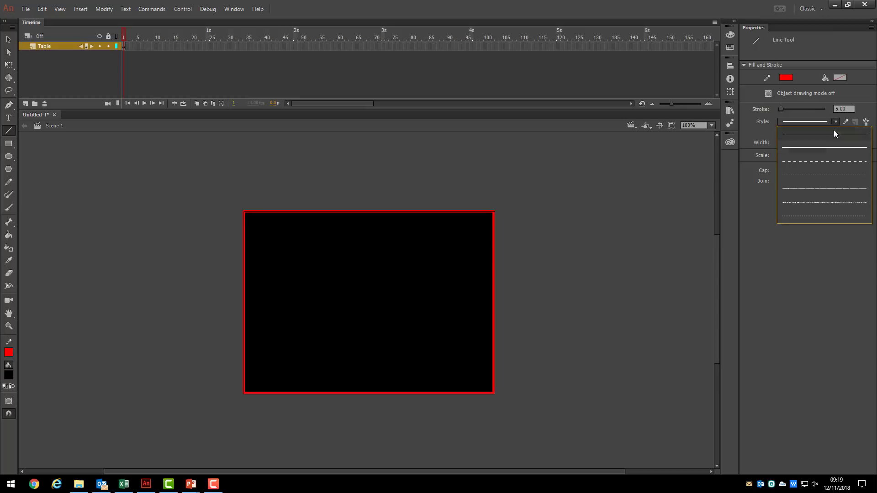
left_click(830, 162)
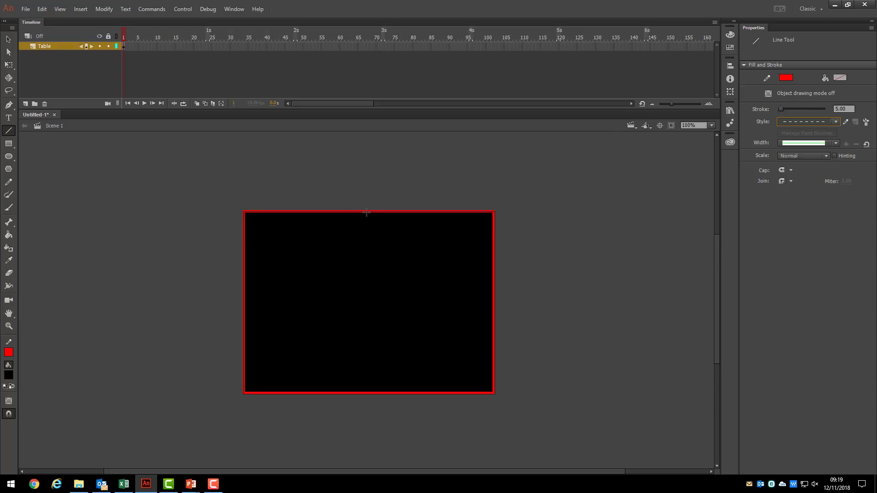
left_click_drag(369, 211, 368, 390)
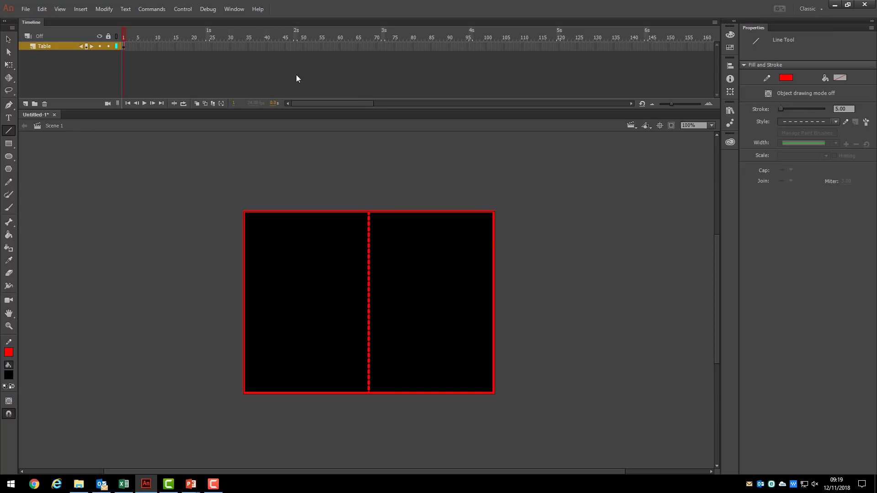
Extend the Table layer to 10 seconds by inserting a frame at frame 240
left_click_drag(322, 103, 396, 103)
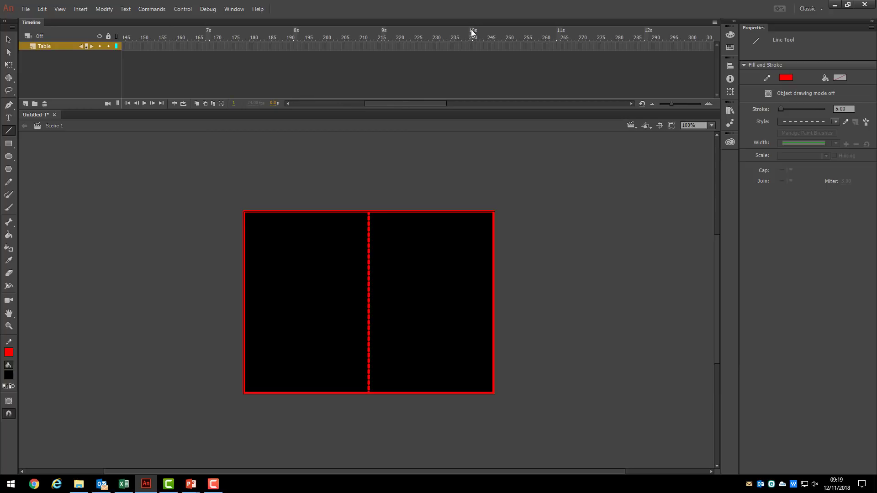
left_click(471, 46)
right_click(471, 46)
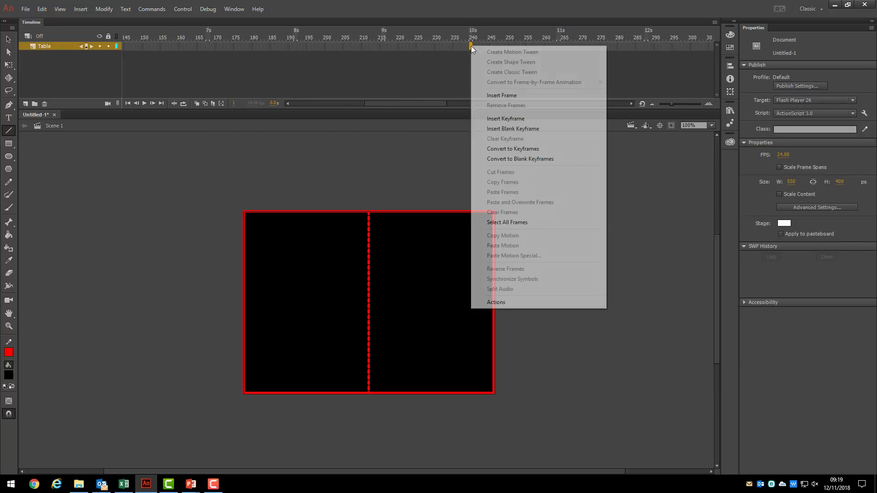
left_click(501, 95)
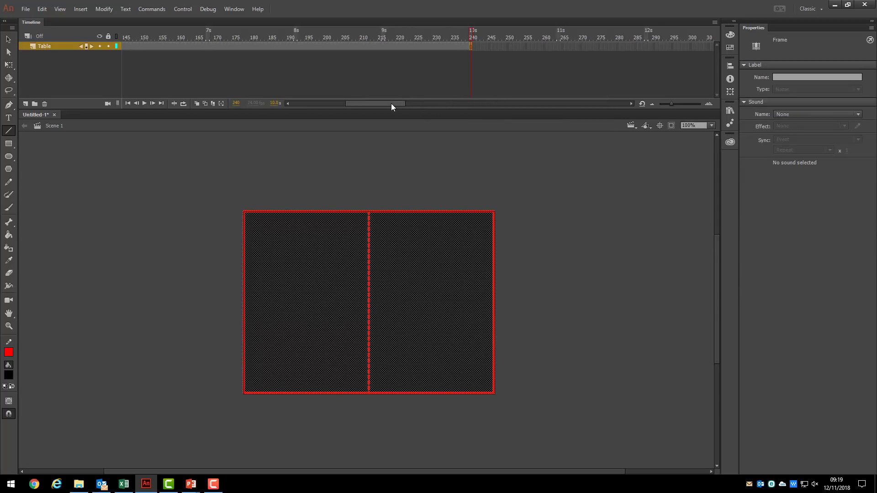
Lock the Table layer and add a new layer named Paddle 1 above it
left_click_drag(391, 104, 320, 103)
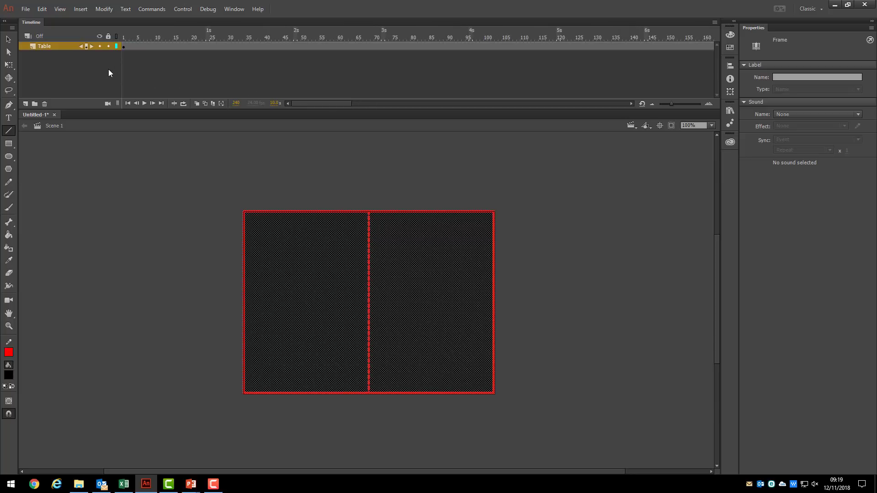
left_click(107, 46)
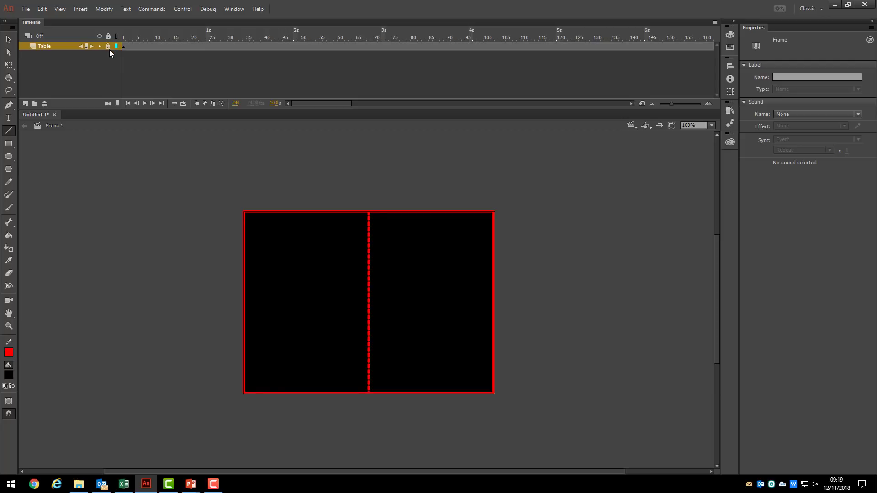
left_click(25, 104)
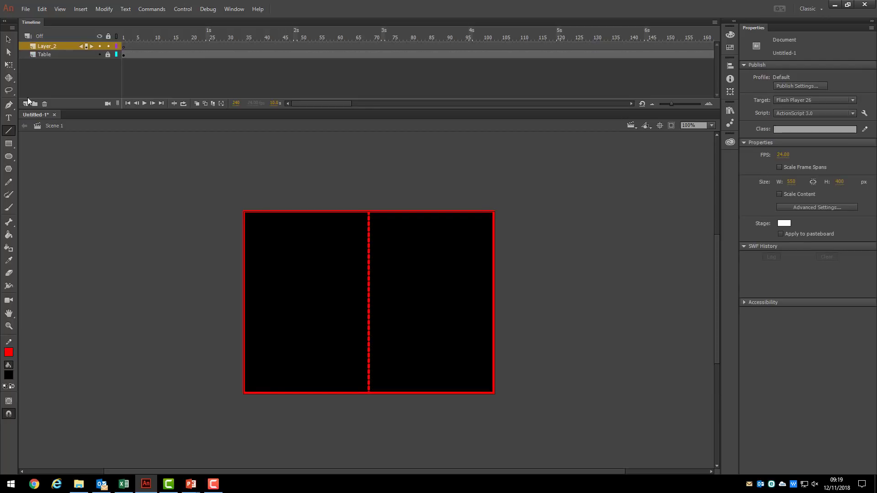
double_click(46, 47)
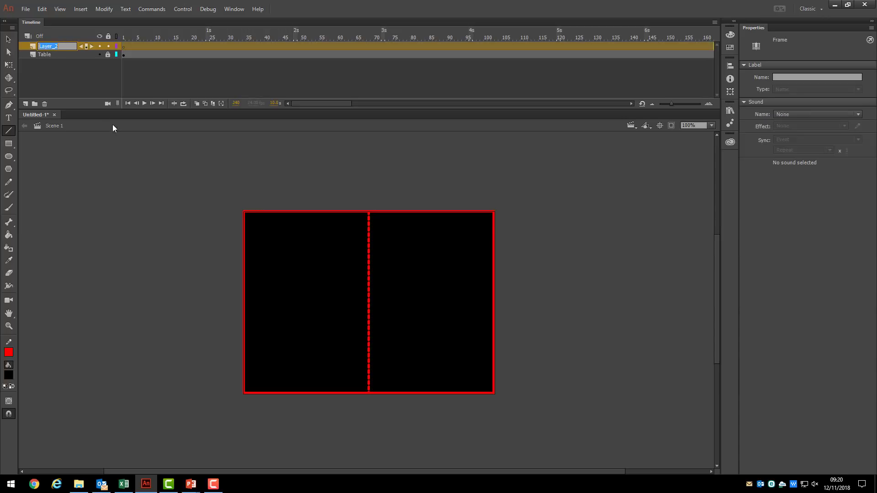
type("Paddle 1")
key("Return")
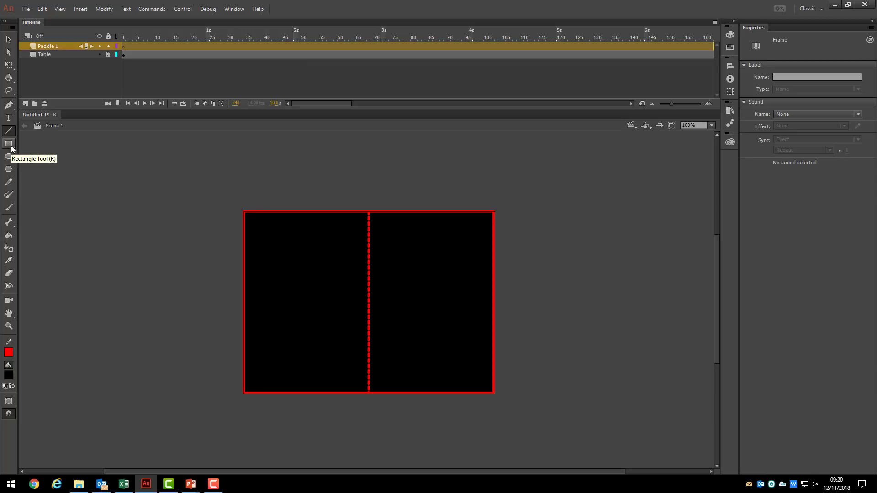
Draw a narrow upright white rectangle without a stroke at the table's left border near the upper corner as the paddle
left_click(10, 145)
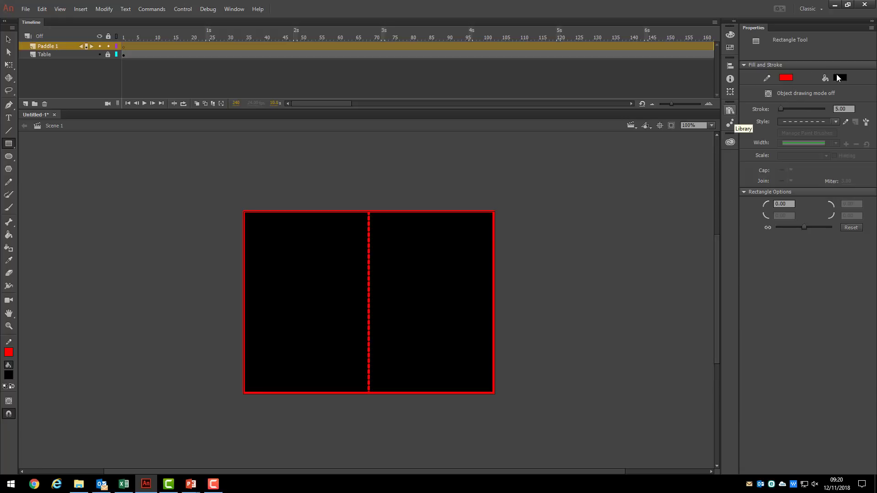
left_click(840, 76)
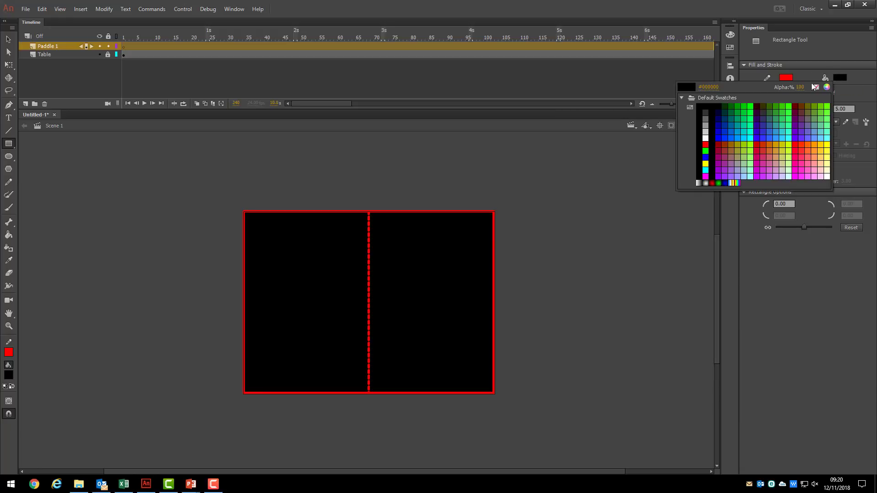
left_click(705, 138)
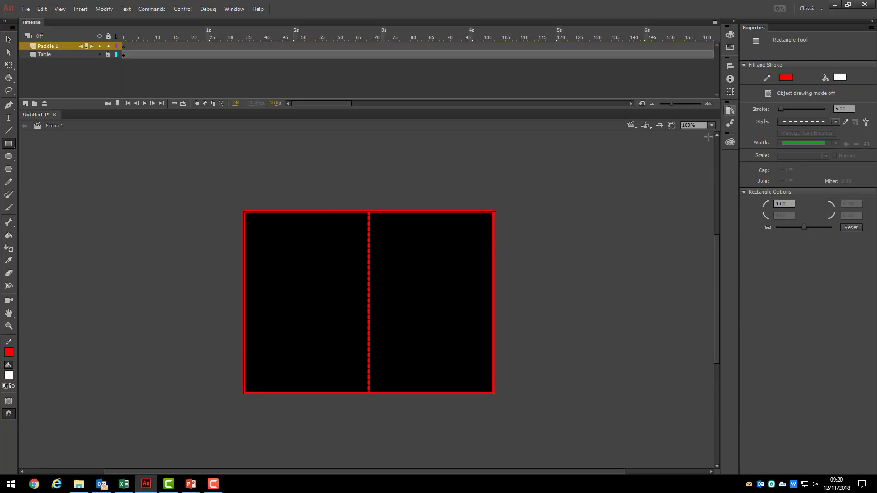
left_click(787, 79)
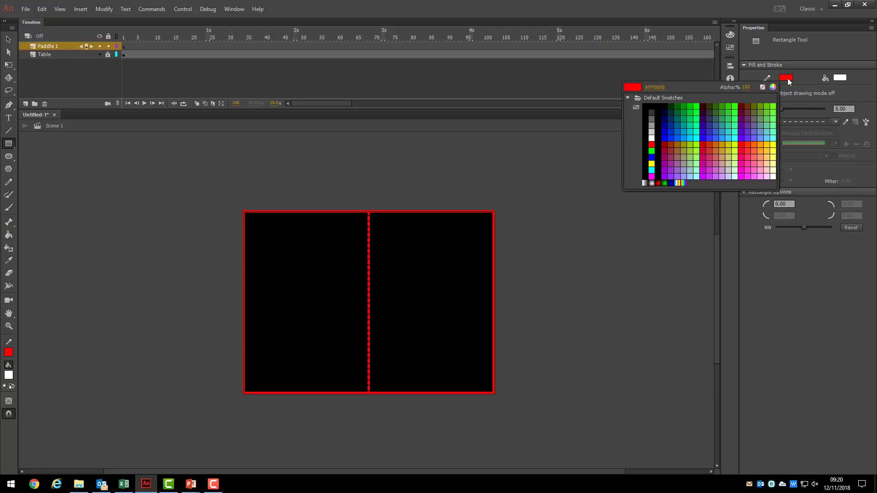
left_click(762, 88)
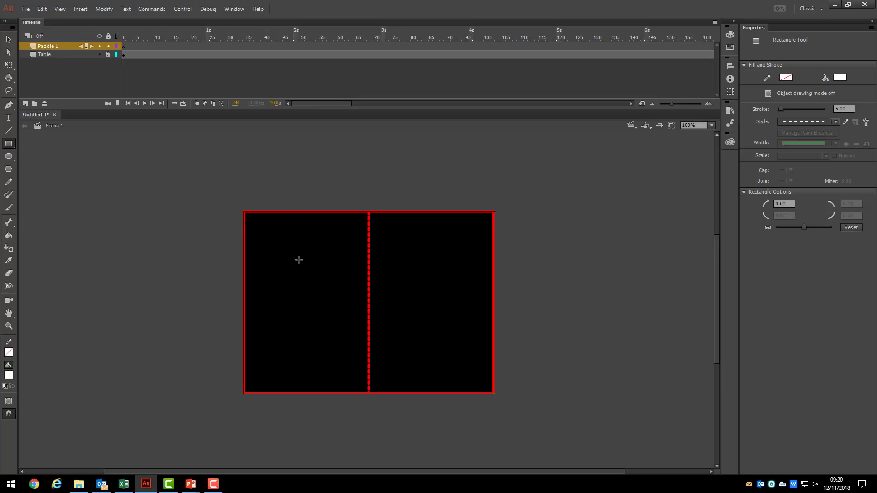
left_click_drag(246, 219, 251, 264)
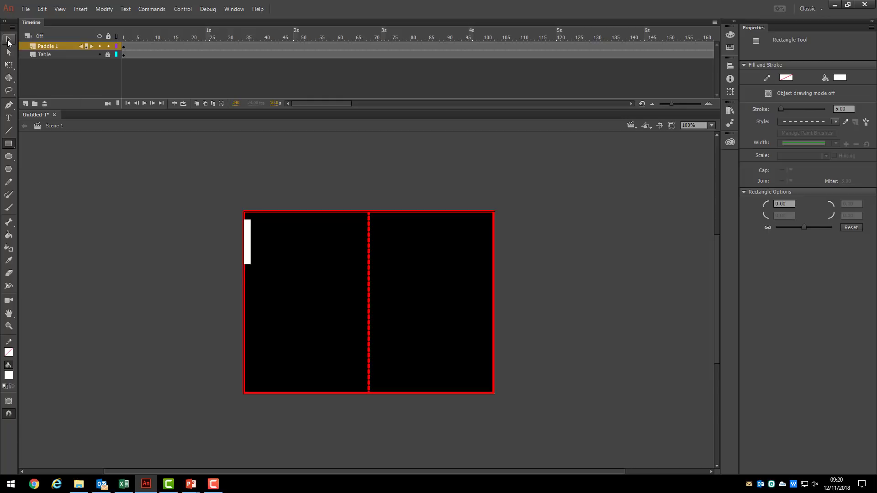
Select the paddle in frame 1 and nudge it about 5 px to the right, just inside the table's left border
left_click(124, 46)
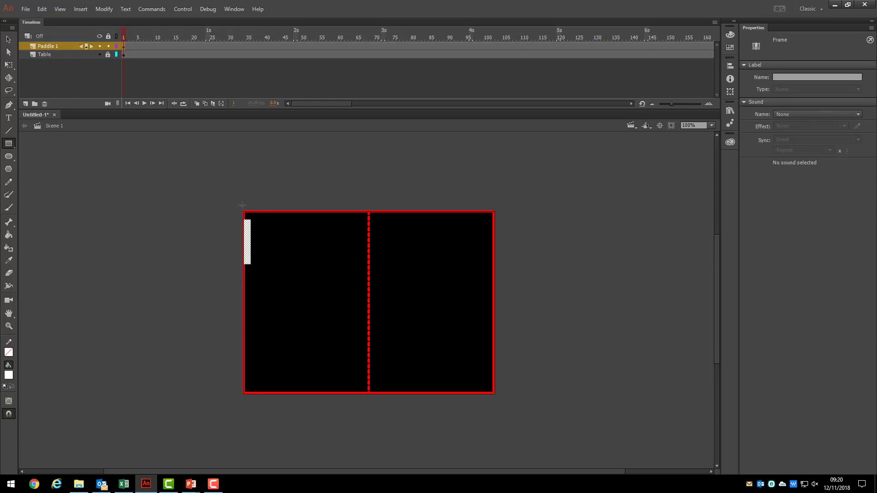
key("Right")
key("Right")
key("Right")
key("Right")
key("Right")
Copy the selected white paddle to the clipboard
left_click(45, 10)
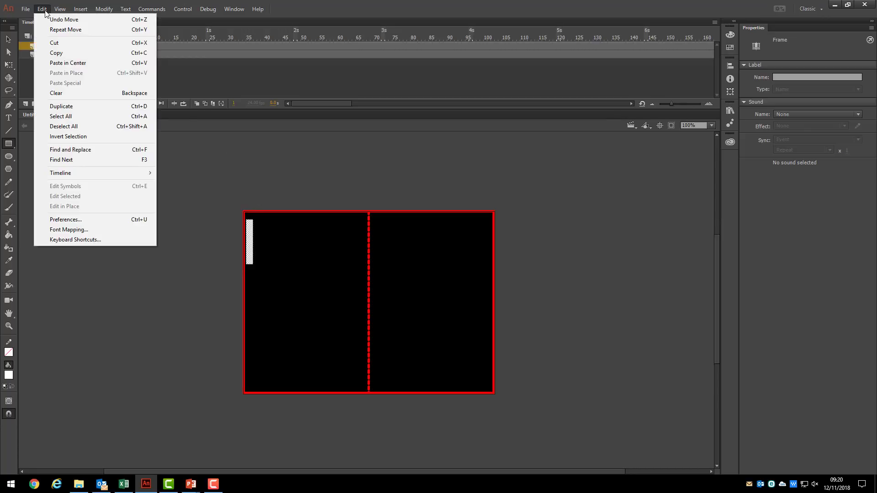
mouse_move(60, 9)
left_click(54, 54)
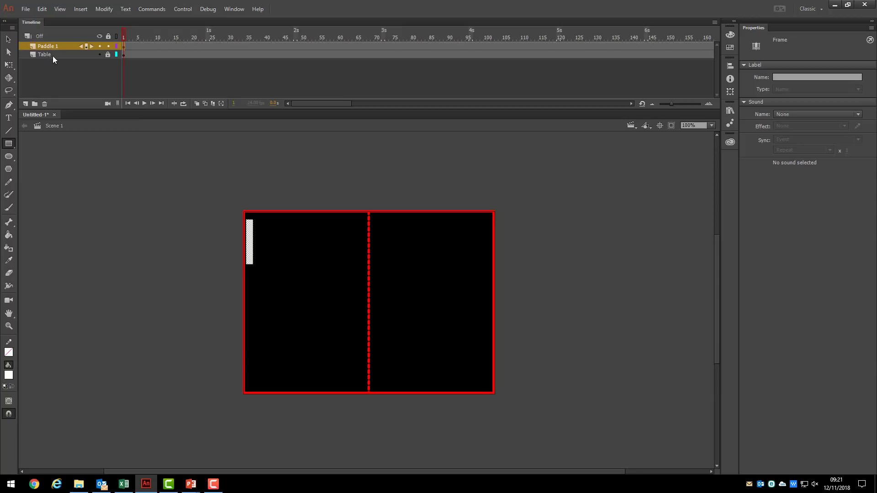
Lock the Paddle 1 layer and add a new layer named Paddle 2 above it
left_click(109, 45)
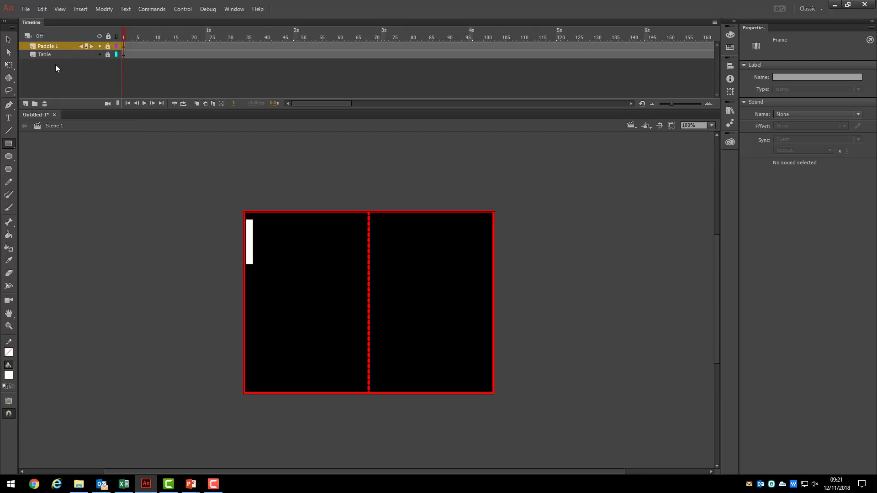
left_click(26, 103)
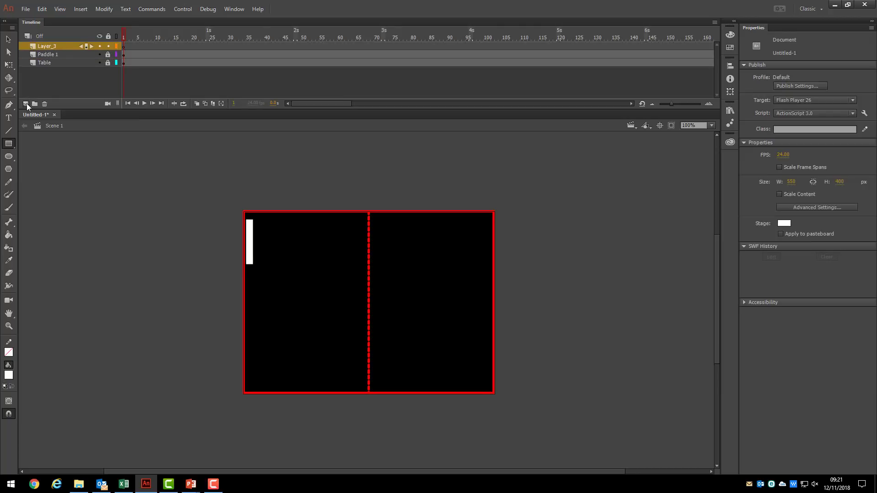
left_click(53, 47)
double_click(53, 48)
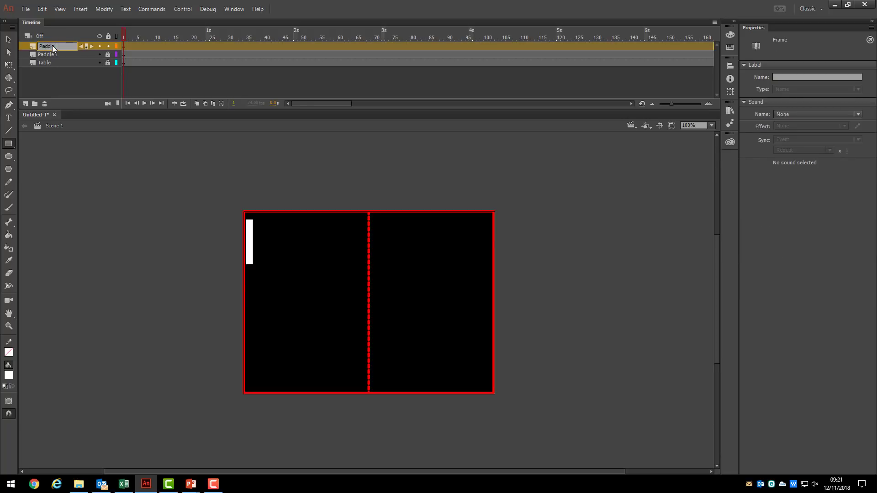
key("Return")
Paste the copied paddle into frame 1 of the Paddle 2 layer and move it just inside the table's lower right corner
left_click(124, 46)
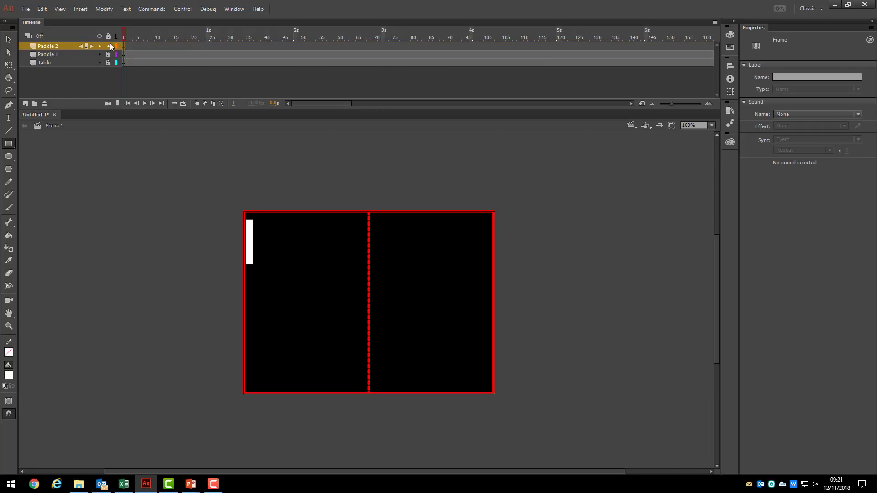
left_click(42, 9)
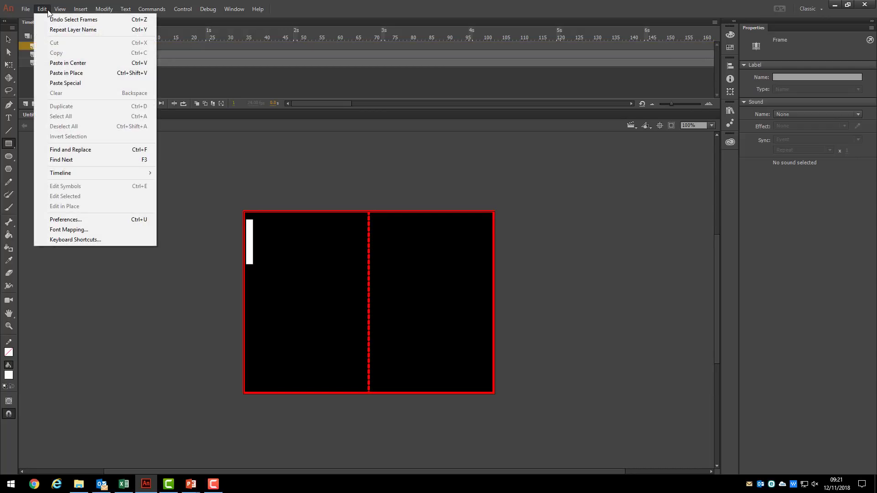
left_click(71, 63)
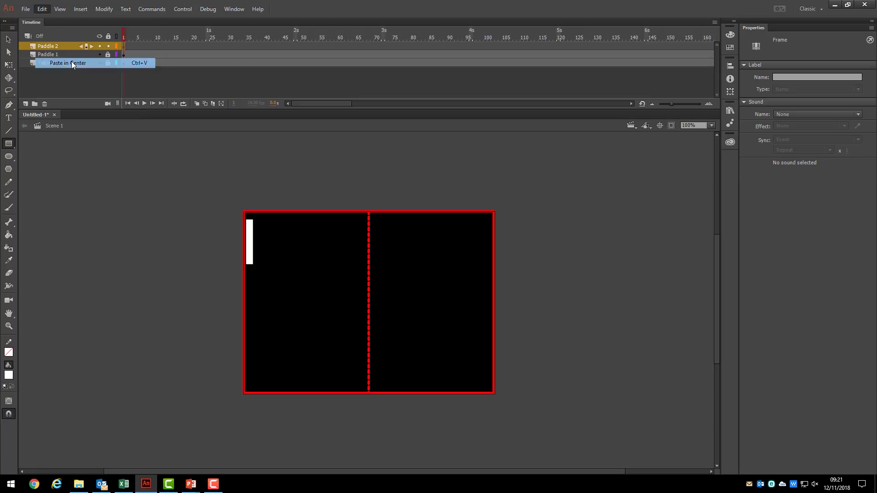
left_click(8, 40)
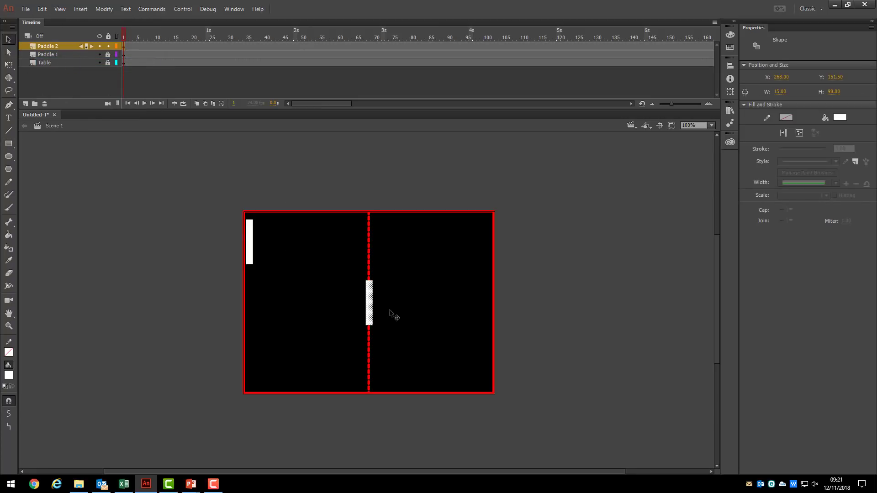
left_click_drag(369, 307, 489, 372)
left_click(539, 340)
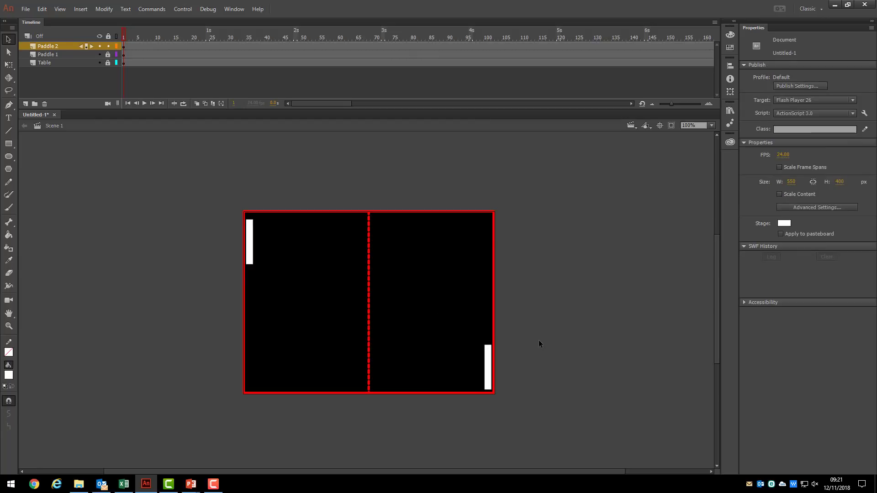
Lock the Paddle 2 layer and add a new layer named Ball above it
left_click(109, 46)
left_click(26, 105)
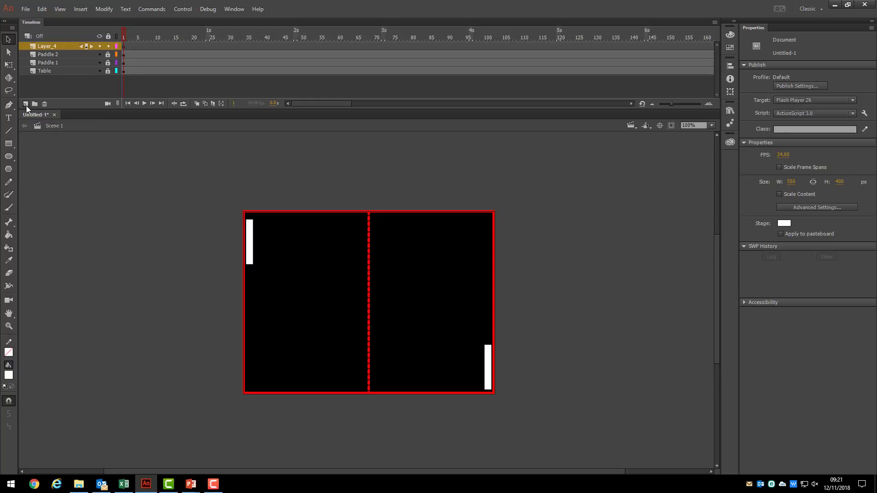
double_click(53, 48)
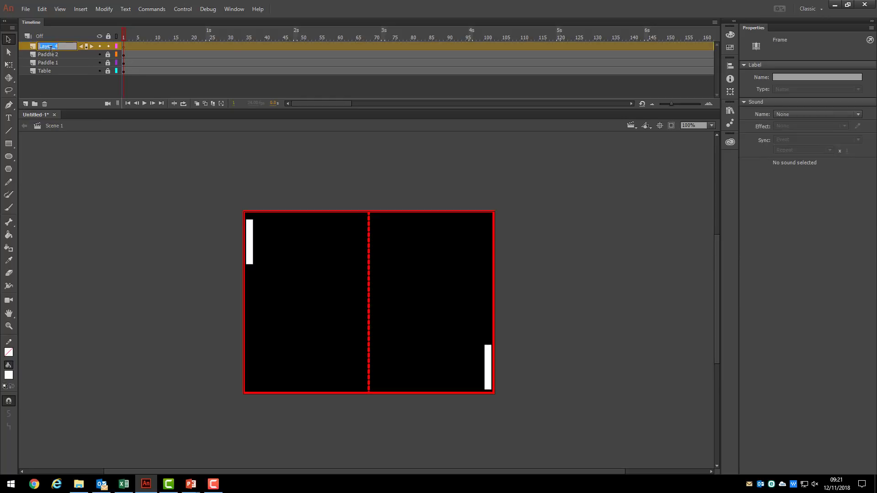
type("Ball")
Draw a yellow square ball about 26.5 px wide, without a stroke, touching the inner side of the right paddle
left_click(9, 144)
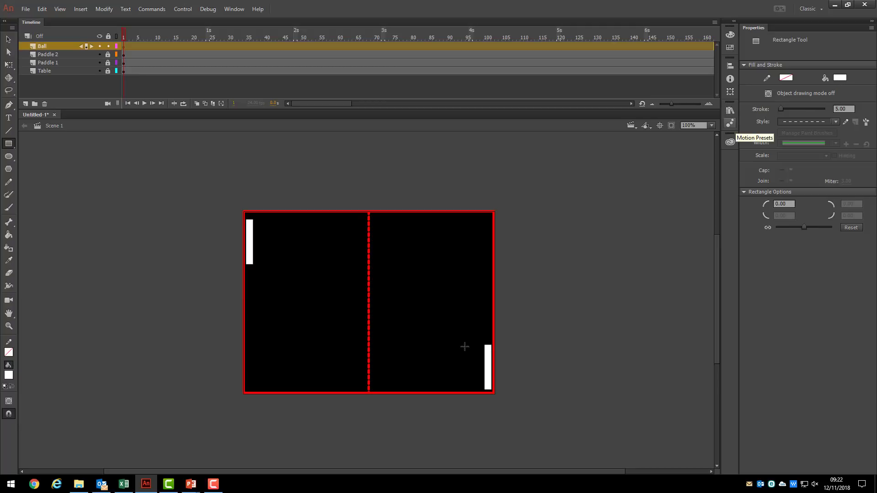
left_click(839, 78)
left_click(706, 144)
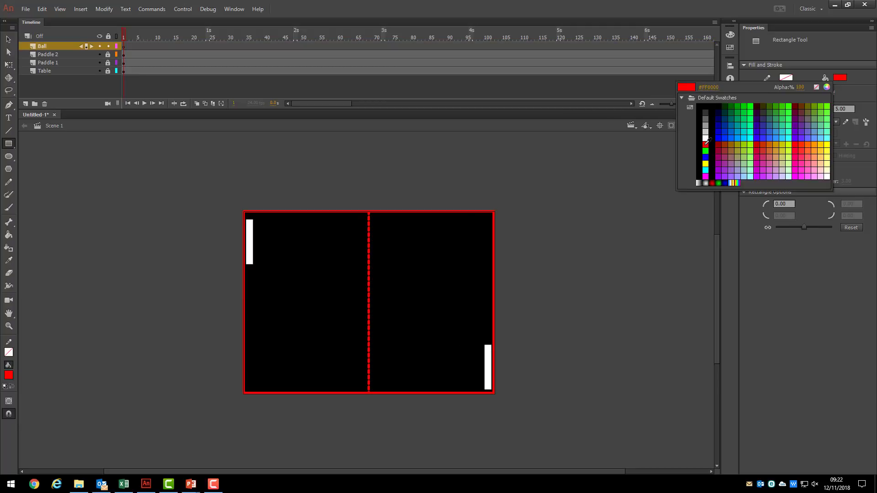
left_click(827, 145)
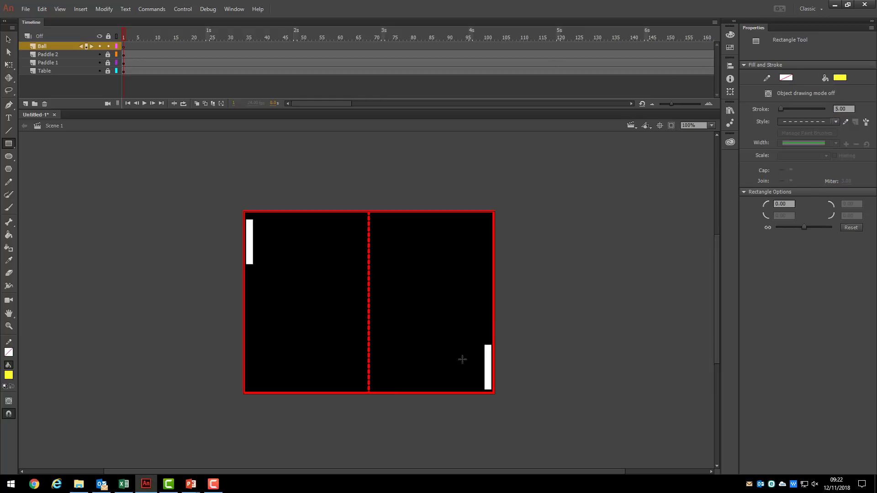
left_click_drag(472, 359, 484, 371)
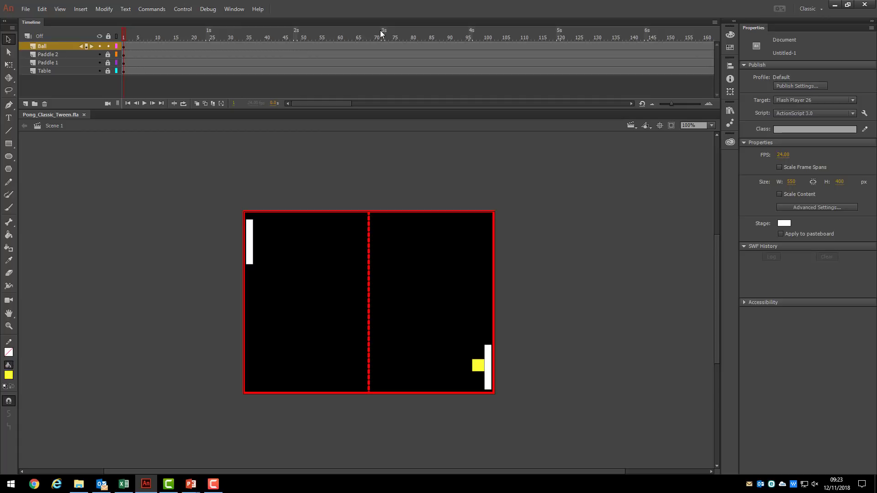
Insert a keyframe at frame 24 of the Ball layer and move the ball straight across to about X 22, Y 324
left_click(207, 46)
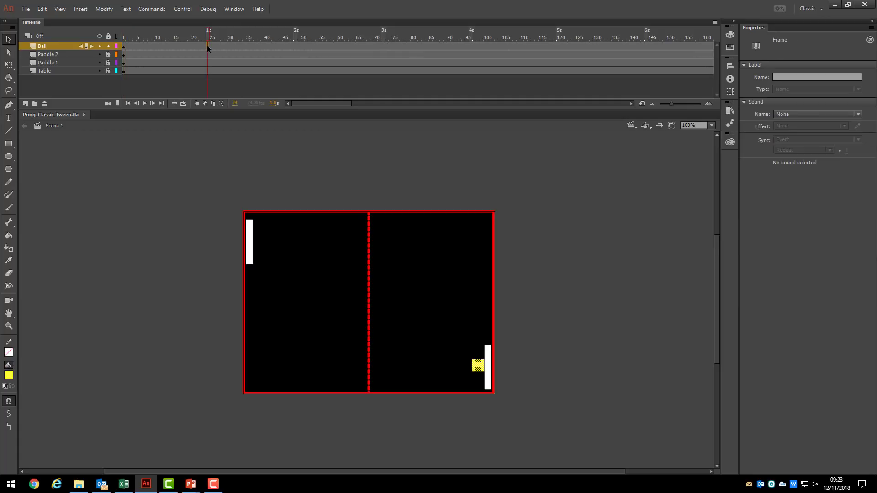
right_click(207, 46)
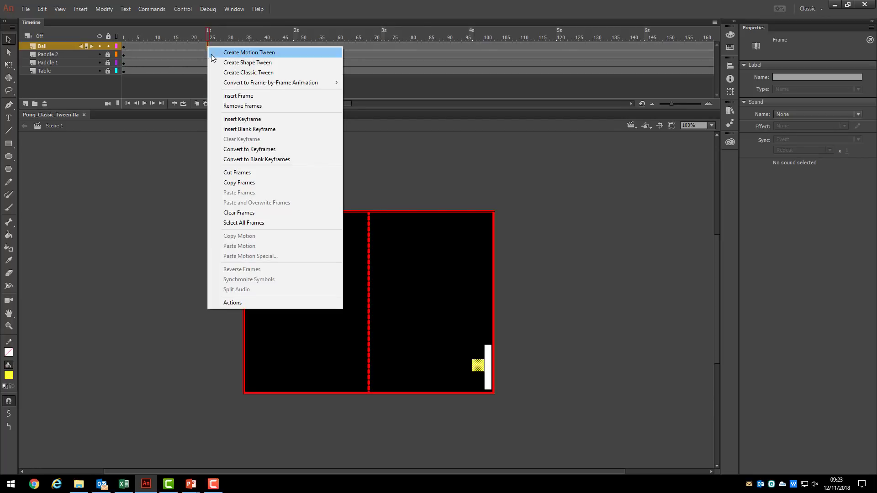
left_click(243, 120)
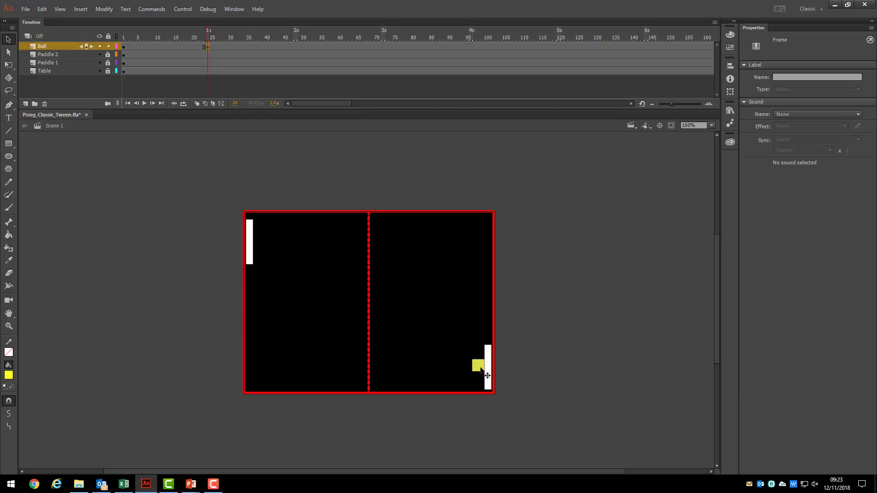
left_click_drag(478, 367, 262, 370)
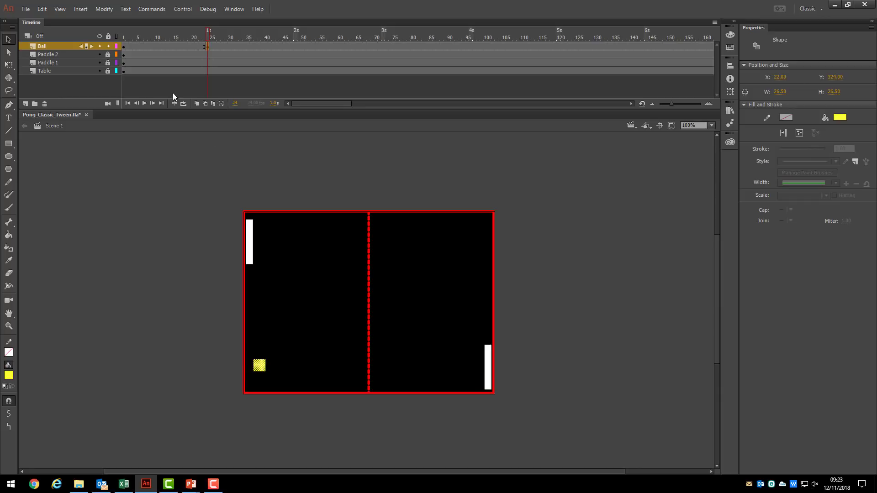
Create a classic tween between the ball's keyframes at frames 1 and 24, accepting symbol conversion without further warnings, and return to frame 1
left_click(161, 46)
right_click(160, 47)
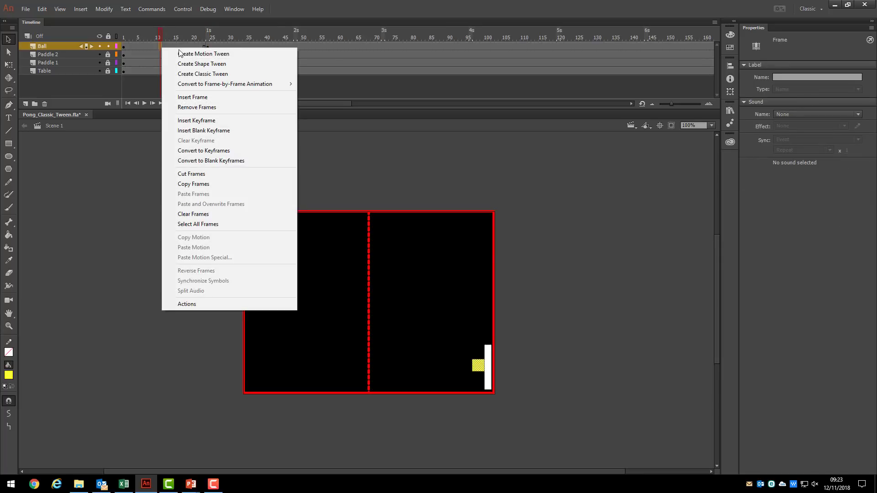
left_click(199, 72)
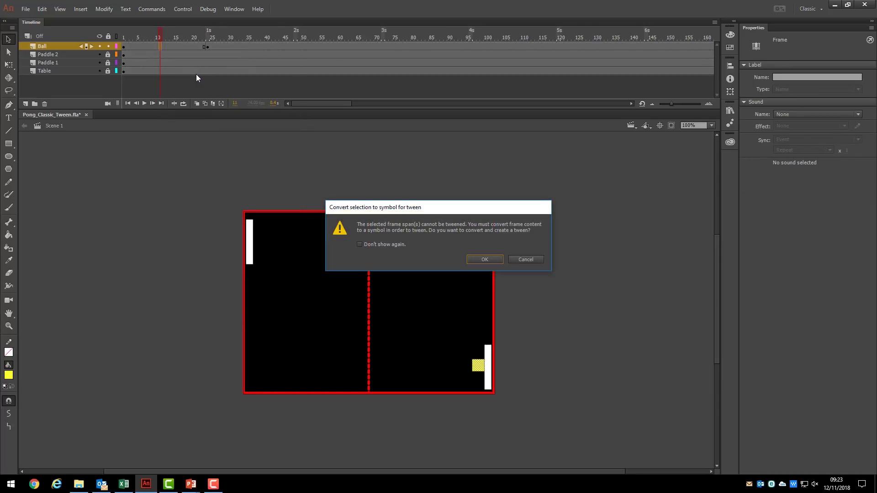
left_click(360, 245)
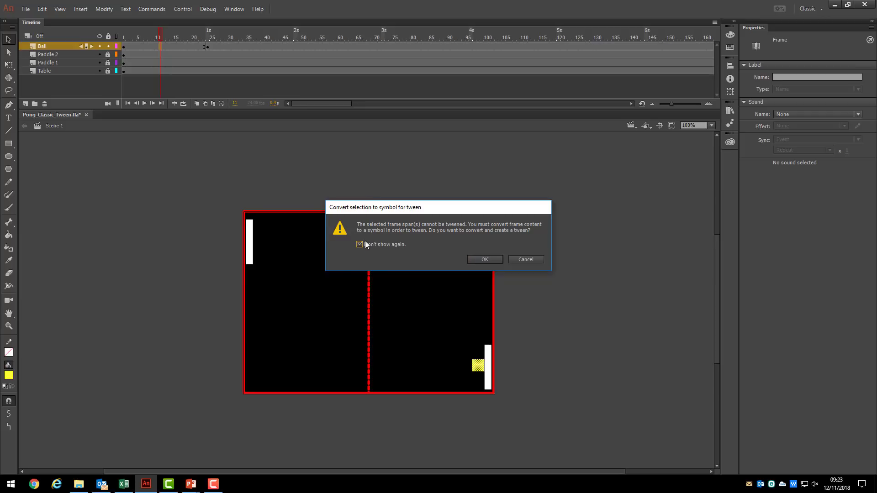
left_click(473, 256)
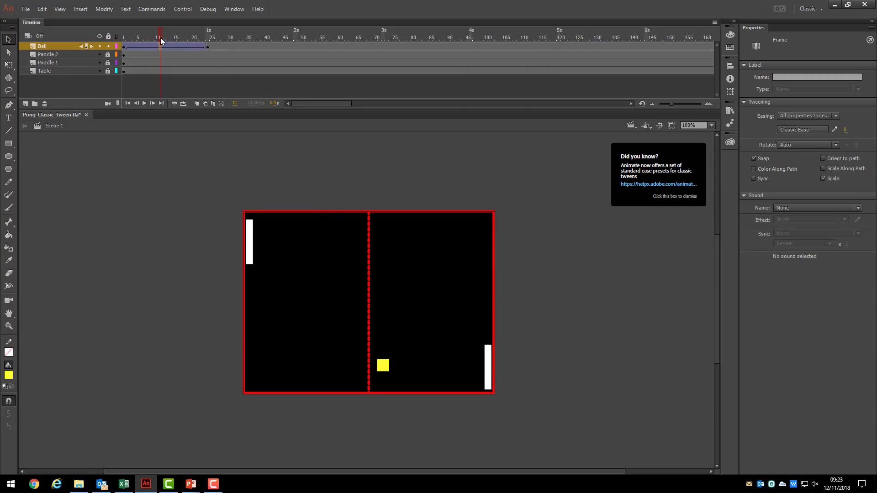
mouse_move(160, 38)
left_mouse_down()
mouse_move(119, 32)
mouse_move(208, 34)
mouse_move(125, 31)
left_mouse_up()
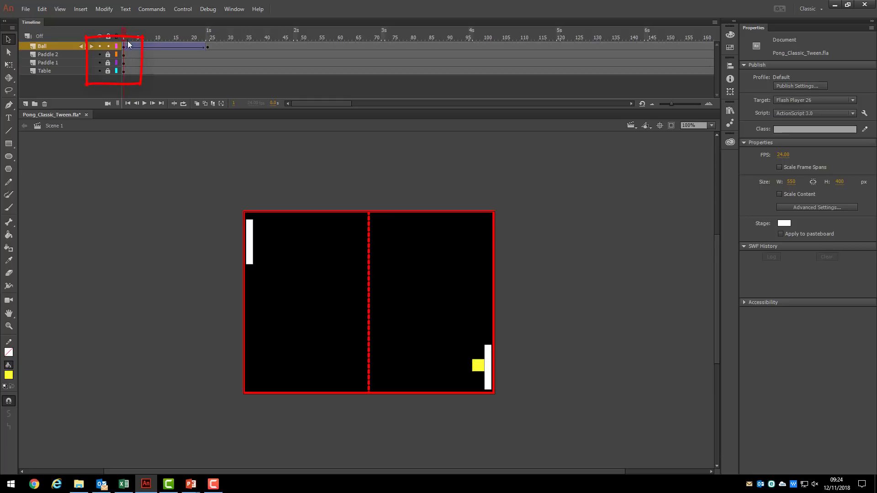
Unlock the Paddle 1 and Paddle 2 layers and insert a keyframe at frame 5 of Paddle 1
left_click(108, 63)
left_click(108, 56)
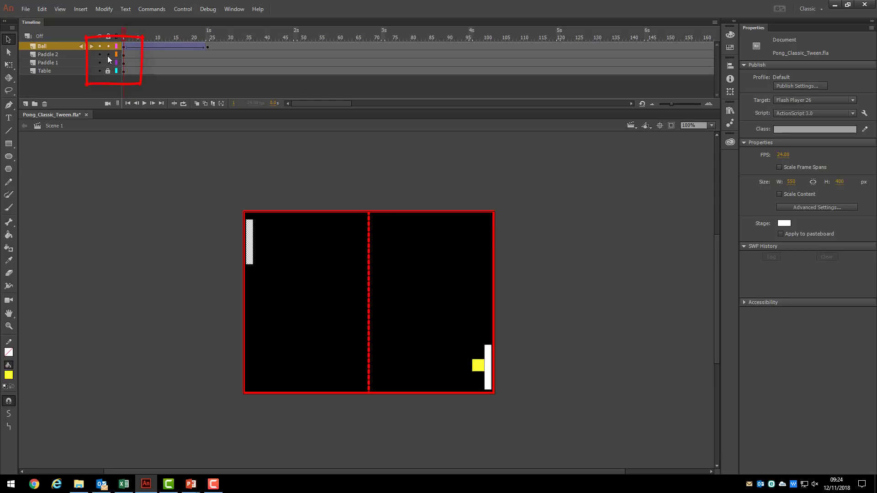
right_click(138, 63)
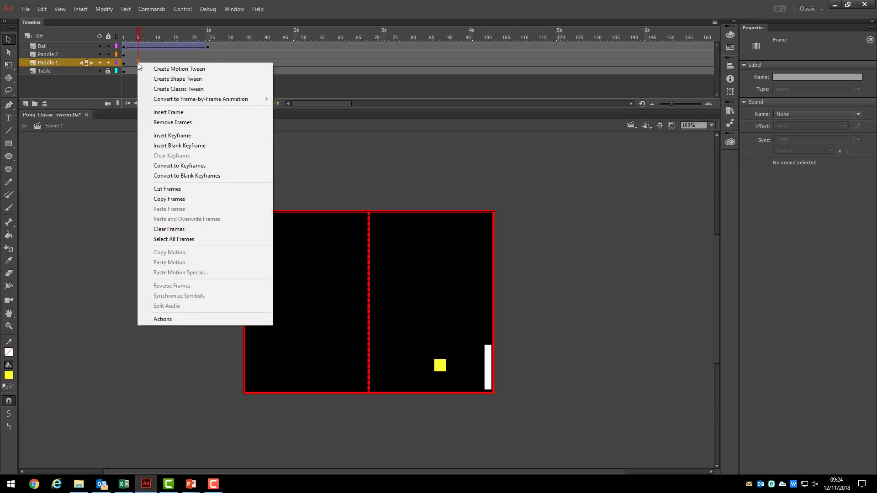
left_click(172, 135)
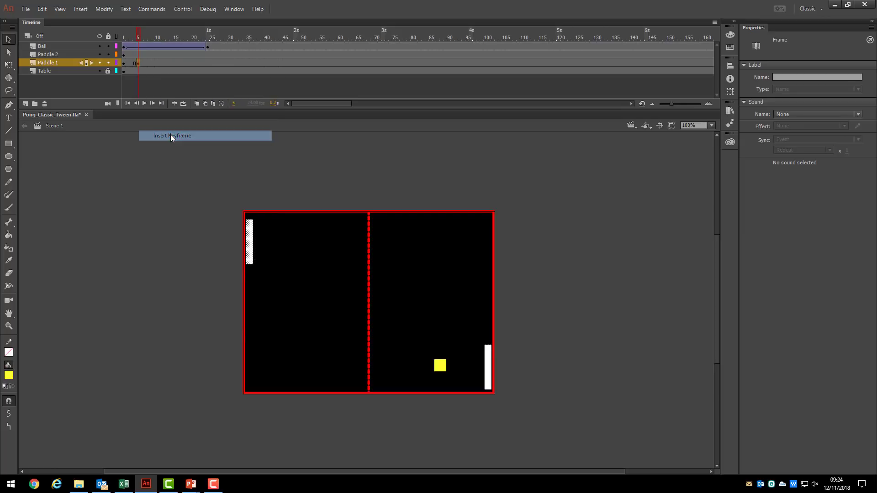
Insert a keyframe at frame 24 of Paddle 1 and move the left paddle down behind the ball, to about Y 292
left_click(207, 64)
right_click(206, 63)
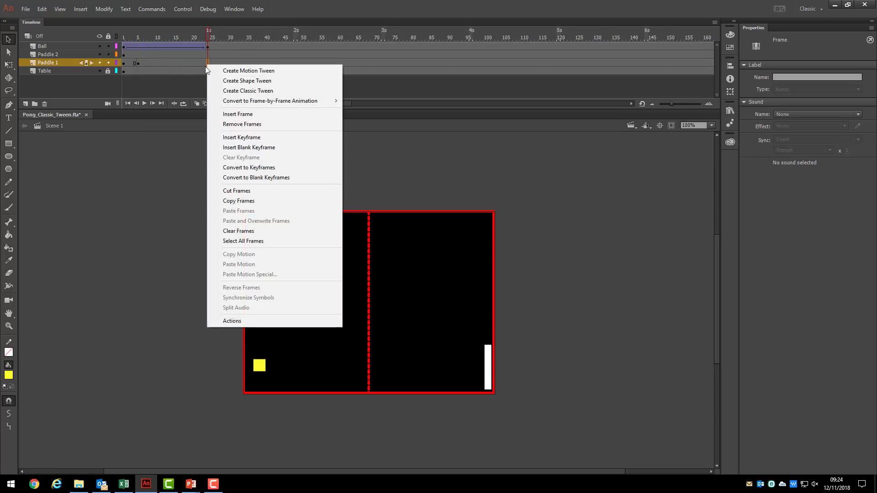
left_click(241, 139)
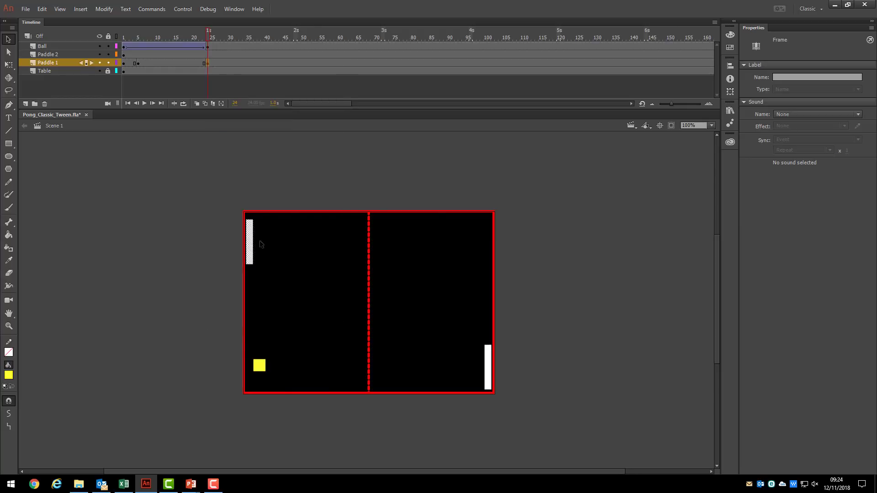
left_click(249, 251)
left_click_drag(249, 250, 248, 373)
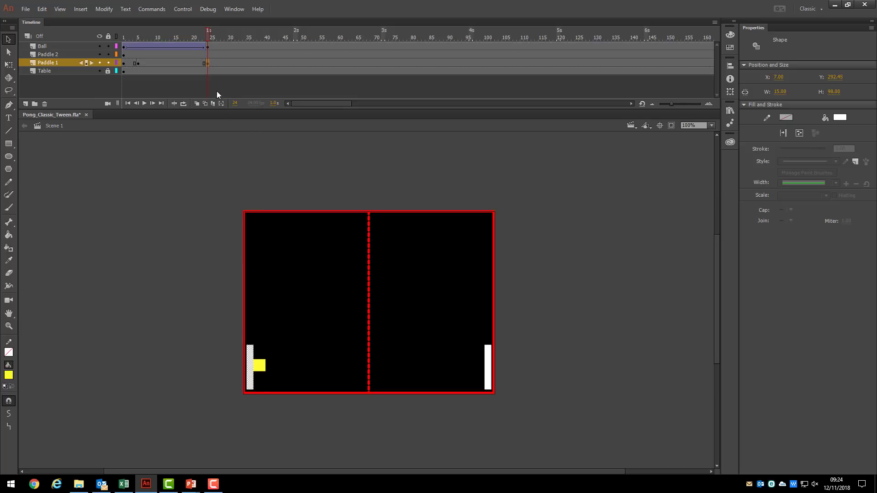
Create a classic tween between frames 5 and 24 of Paddle 1 and scrub the playhead to frame 25 to preview it
left_click(172, 63)
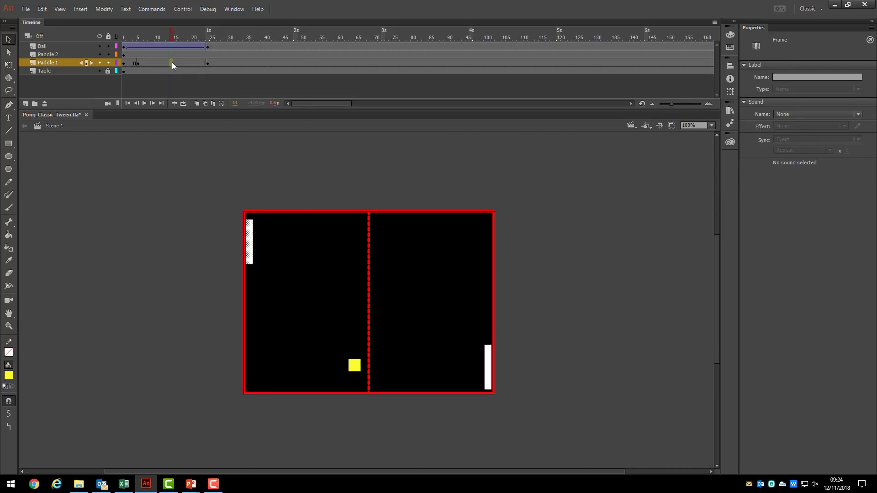
right_click(172, 63)
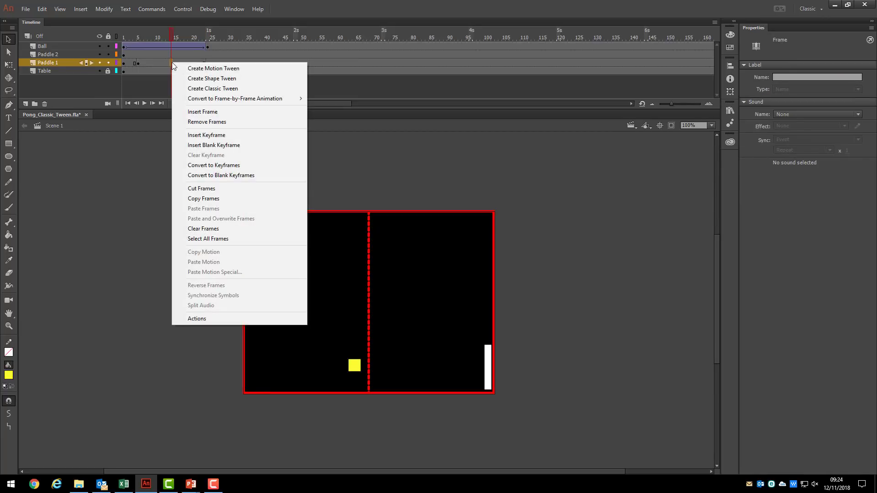
left_click(212, 89)
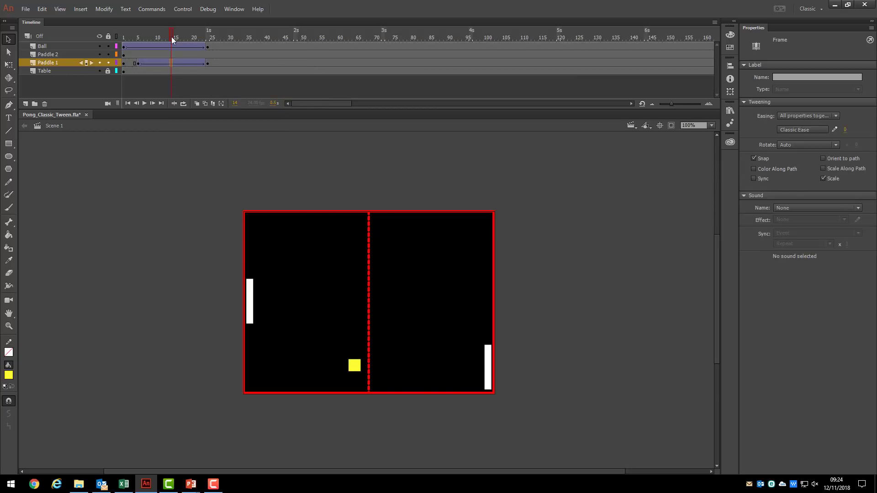
left_click_drag(171, 37, 210, 40)
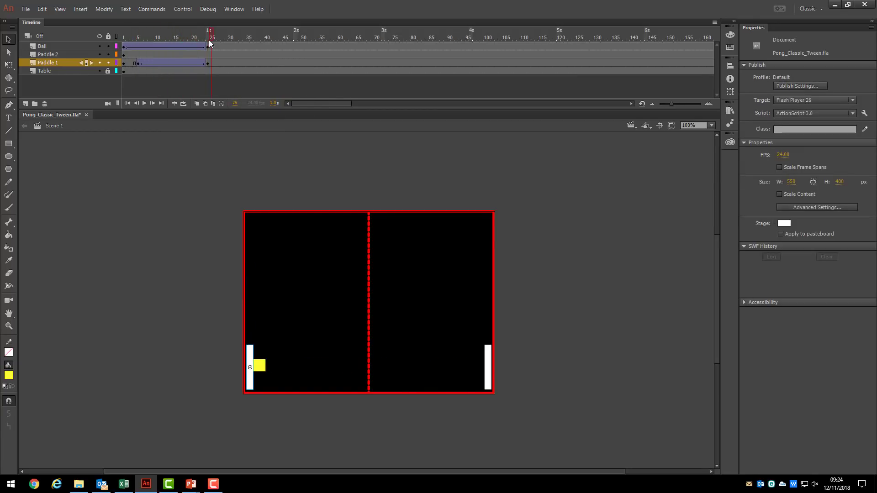
Insert a keyframe at frame 48 of the Ball layer and move the ball across to about X 515, Y 176
left_click(295, 46)
right_click(295, 46)
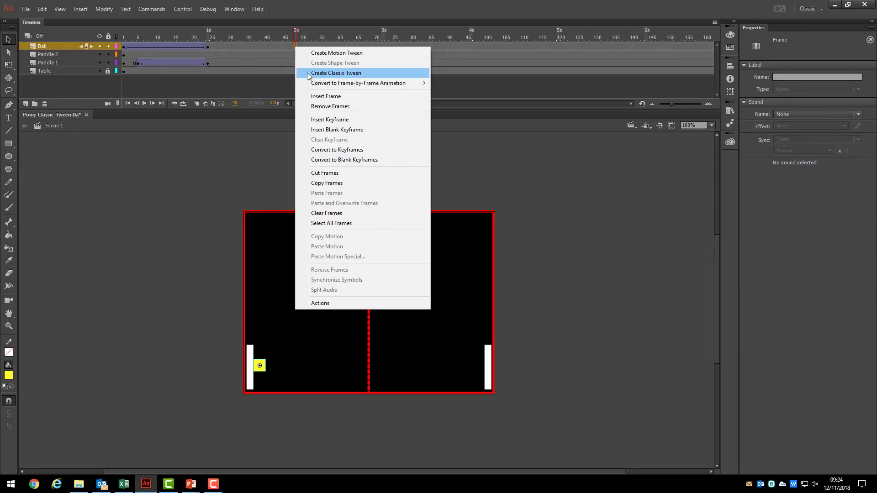
left_click(328, 120)
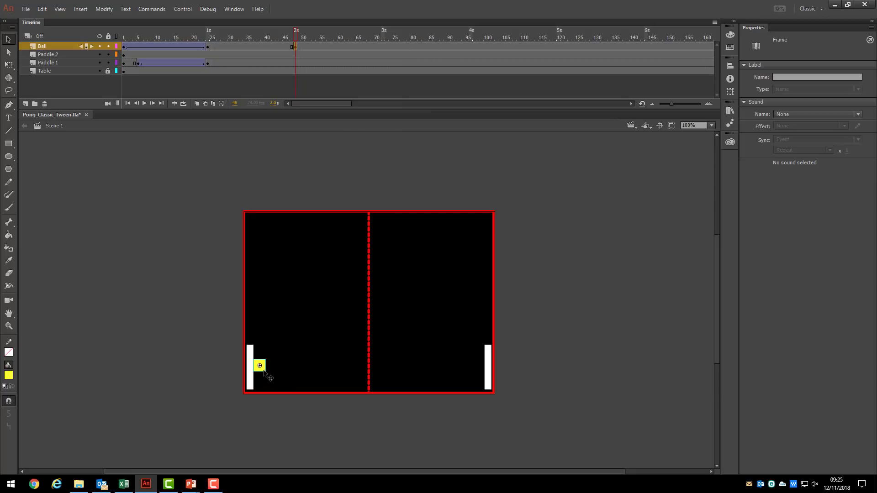
left_click_drag(272, 369, 481, 298)
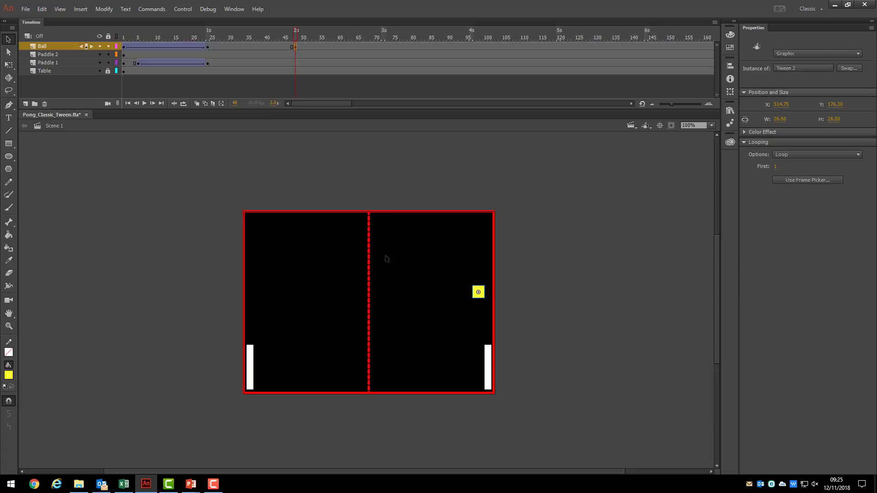
Create a classic tween between frames 24 and 48 of the Ball layer
left_click(246, 47)
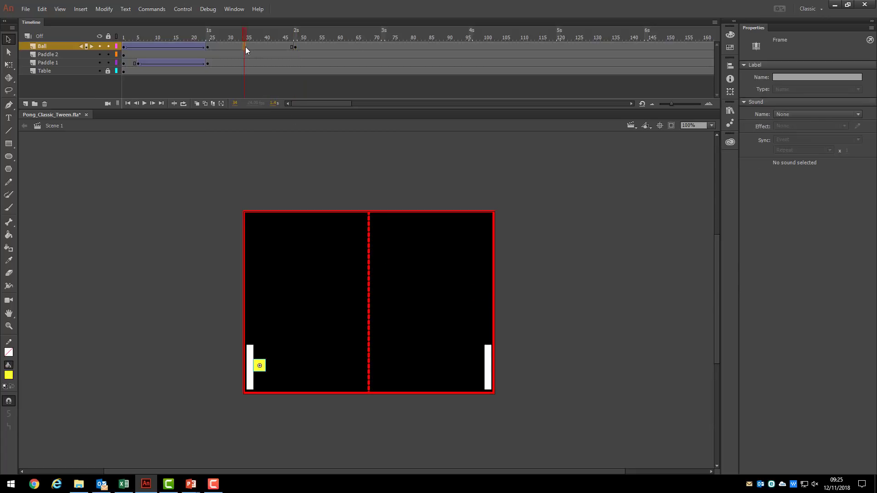
right_click(246, 47)
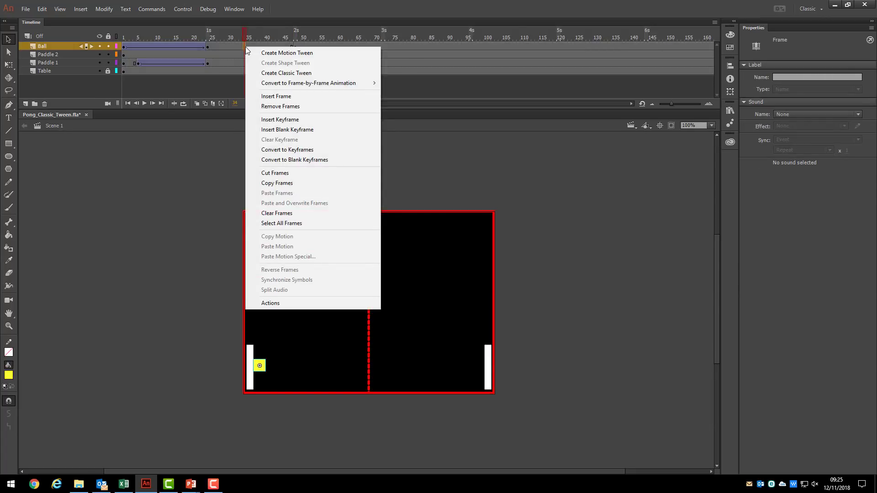
left_click(271, 73)
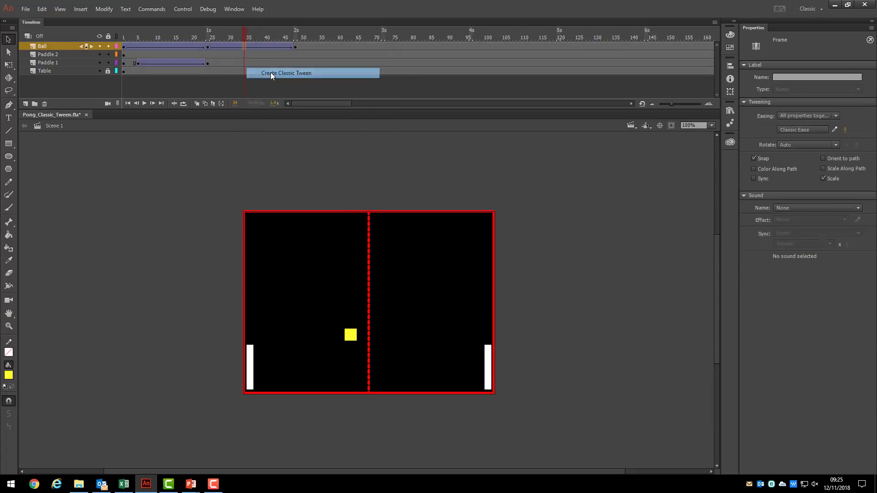
Insert keyframes at frames 29 and 48 of the Paddle 2 layer
left_click(227, 54)
right_click(227, 55)
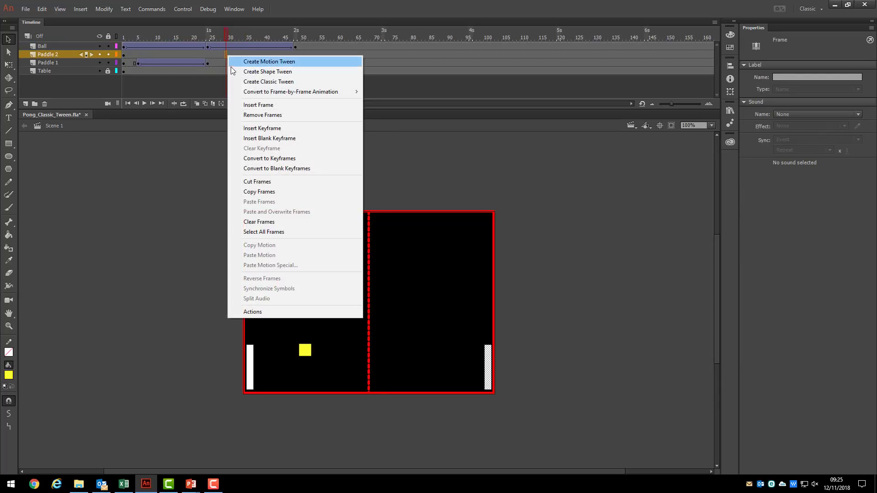
left_click(262, 129)
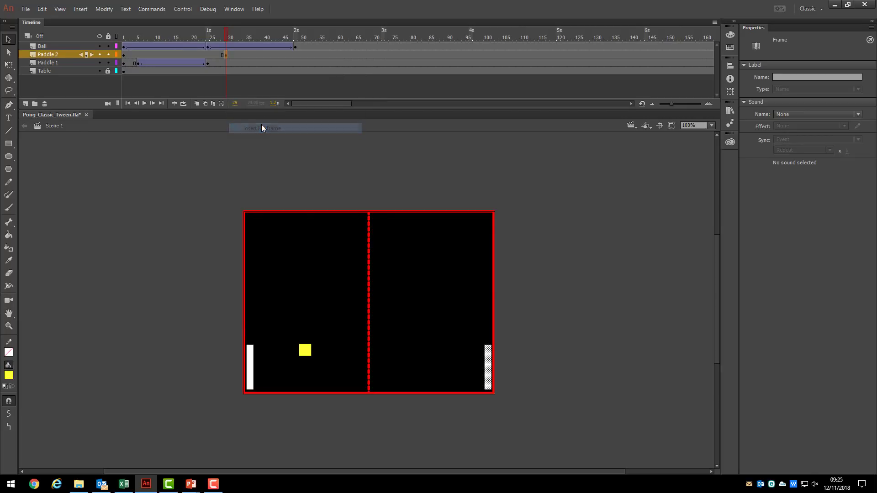
left_click(294, 55)
right_click(295, 54)
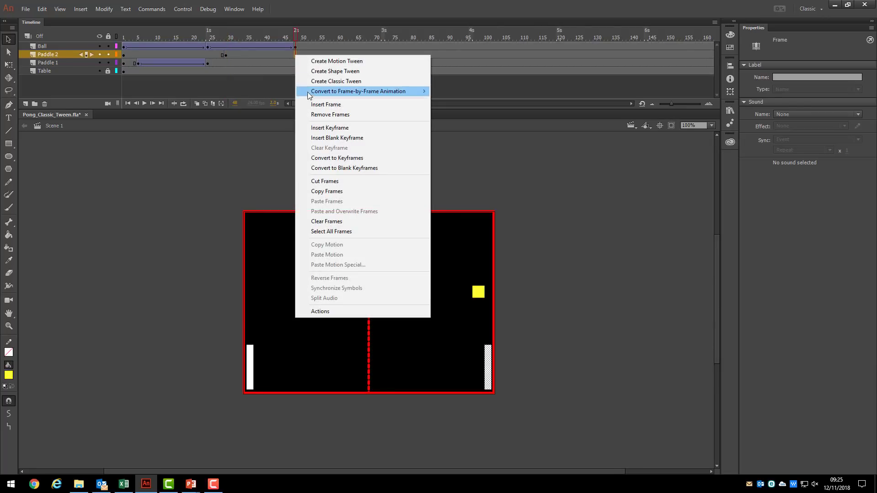
left_click(329, 128)
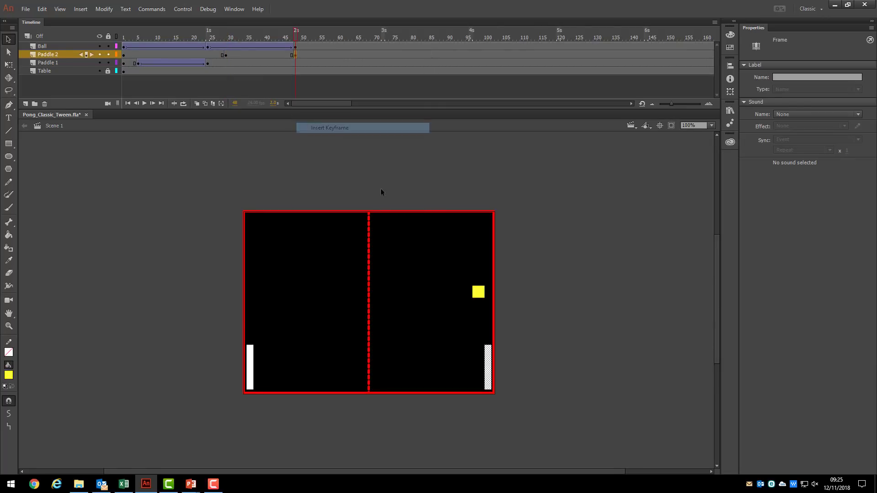
Move the right paddle up behind the ball at frame 48, to about Y 137, and create a classic tween from frame 29
left_click_drag(489, 373, 492, 303)
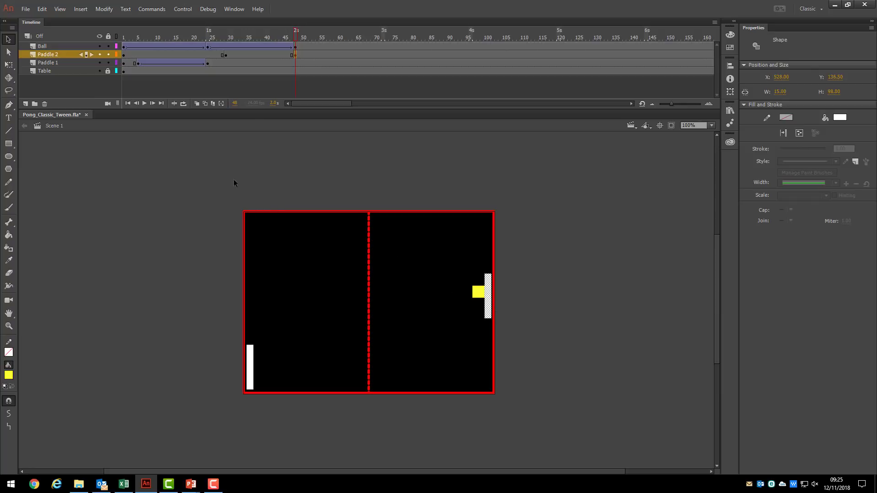
right_click(264, 55)
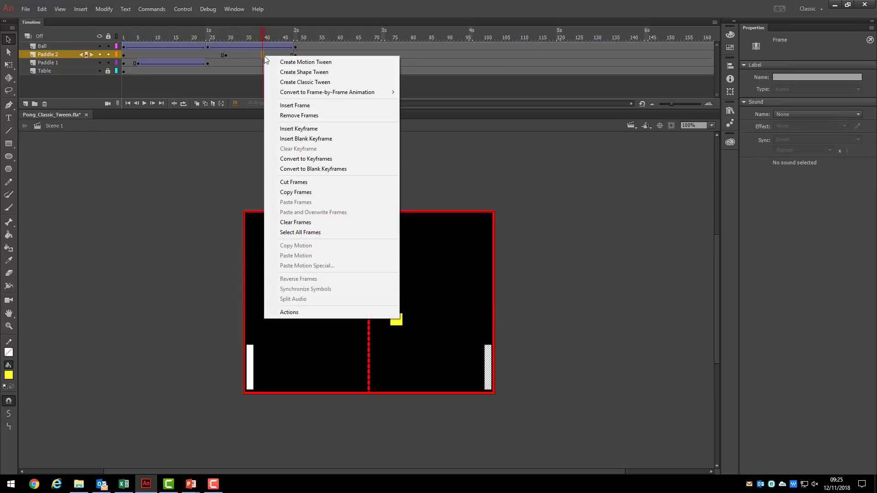
left_click(296, 80)
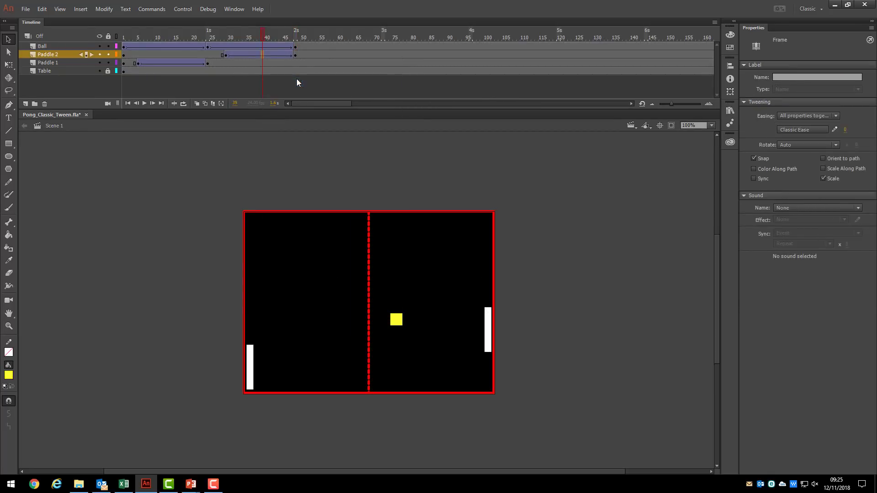
left_click(539, 142)
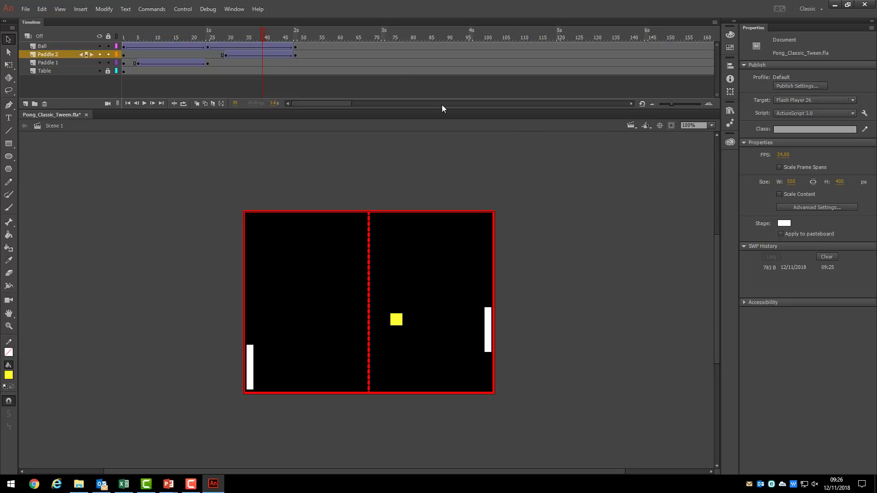
Insert a keyframe at frame 72 of the Ball layer and move the ball to the upper part of the table's left side
left_click(382, 44)
right_click(382, 44)
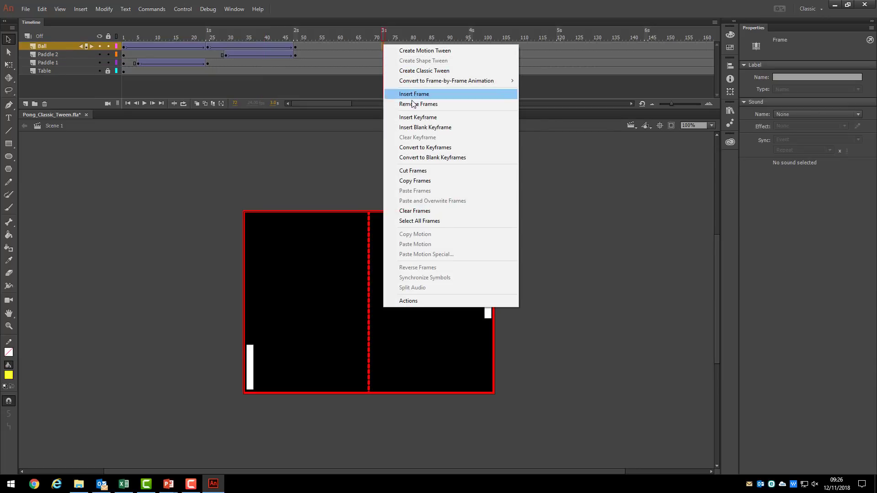
left_click(413, 117)
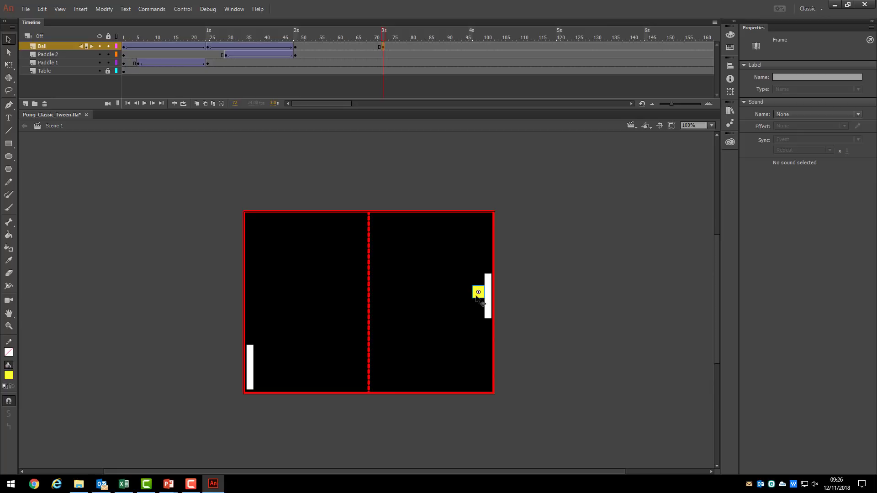
left_click_drag(476, 297, 378, 262)
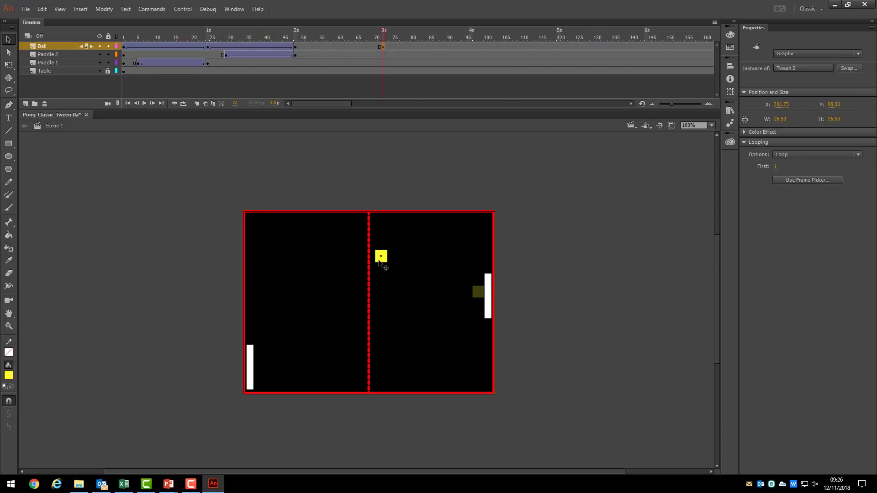
left_click_drag(379, 261, 258, 251)
Insert a keyframe at frame 66 of the Ball layer and move the ball to the table's upper edge, about X 146, Y 13
left_click(362, 47)
right_click(362, 47)
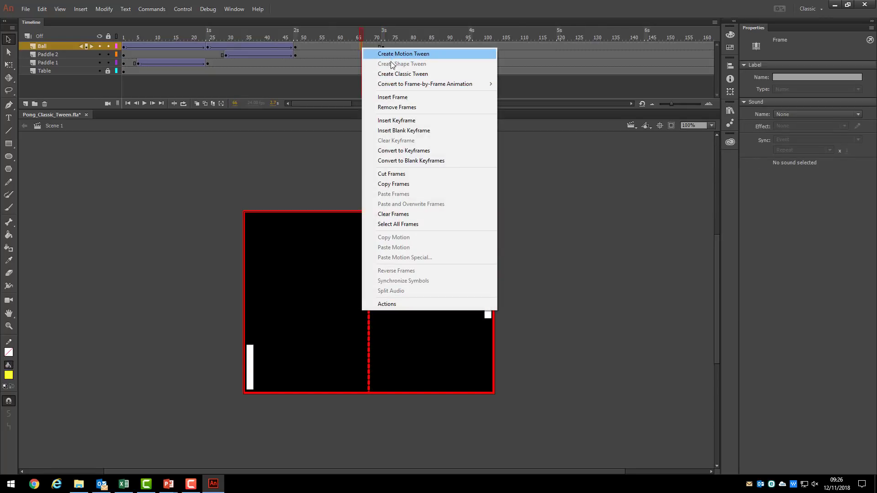
left_click(396, 121)
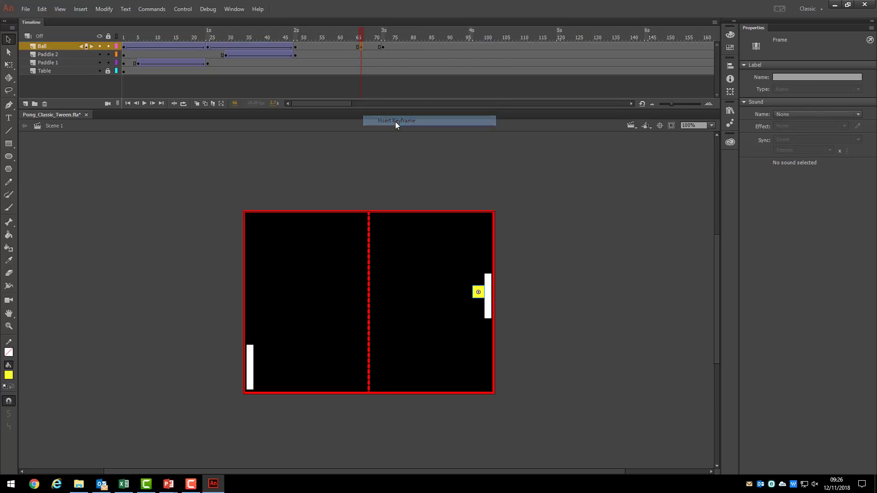
left_click_drag(467, 291, 309, 220)
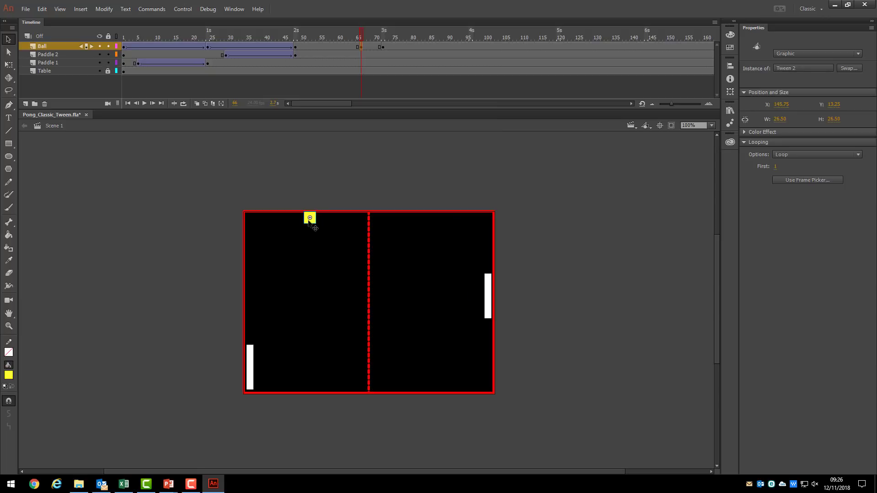
Create classic tweens between frames 48 and 66 and between frames 66 and 72 of the Ball layer, and preview the bounce
right_click(336, 46)
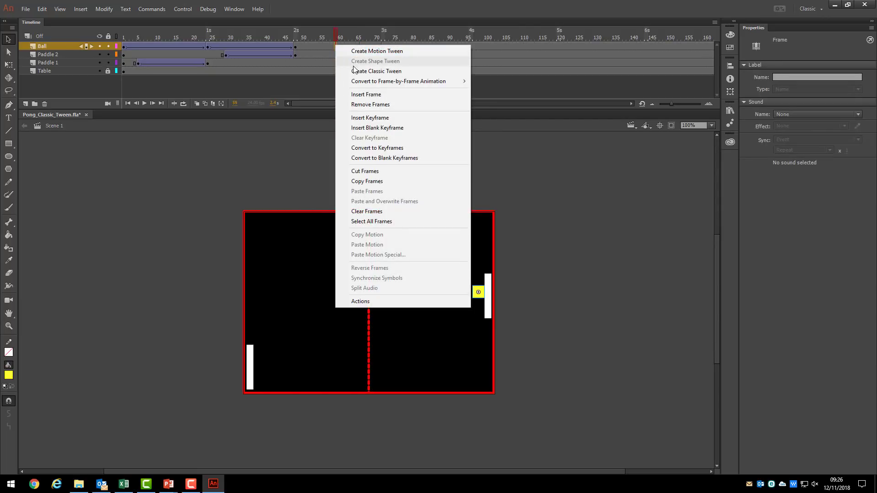
left_click(375, 72)
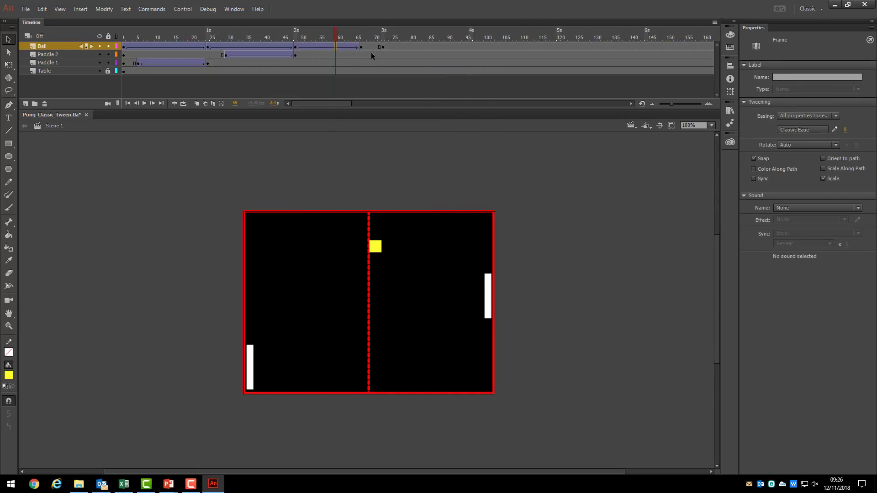
left_click(371, 47)
right_click(371, 47)
left_click(394, 73)
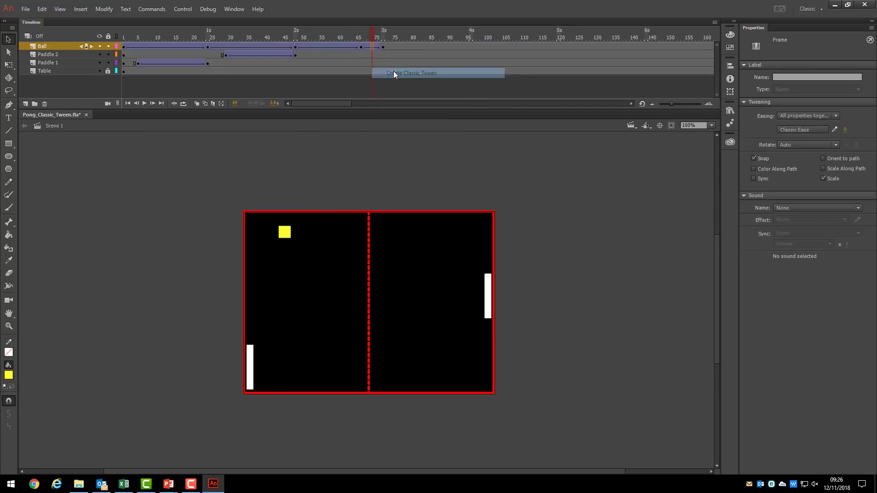
key("Return")
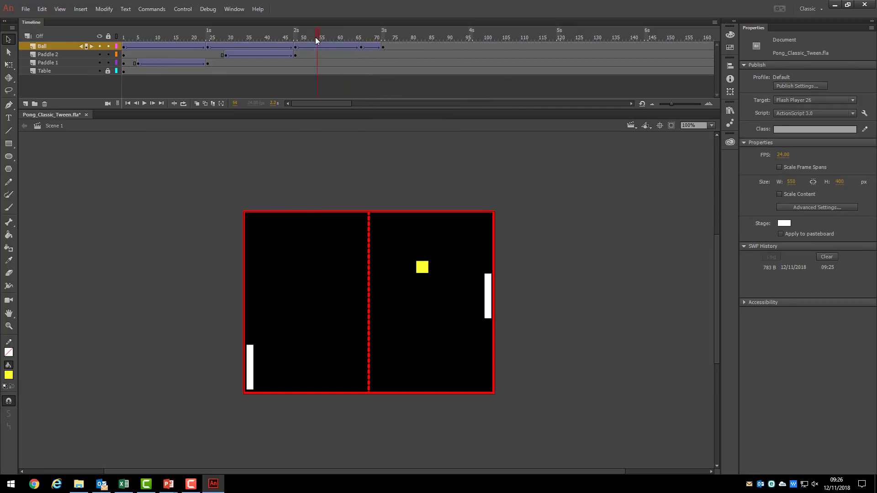
left_click(308, 64)
right_click(310, 65)
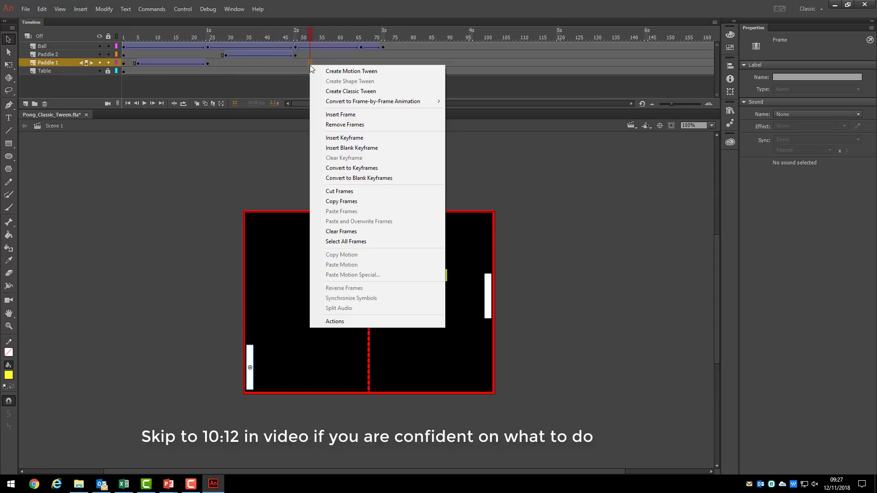
left_click(295, 62)
left_click(301, 64)
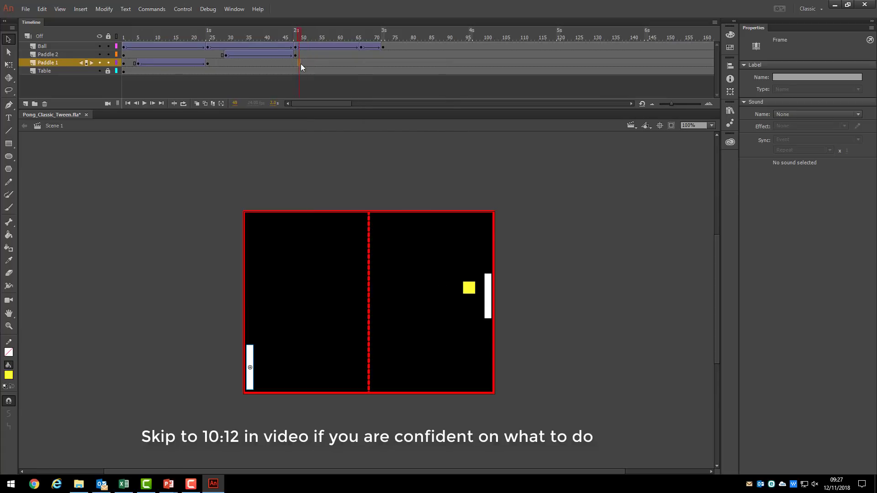
Insert keyframes at frames 48 and 72 of the Paddle 1 layer
left_click(296, 61)
right_click(296, 61)
left_click(325, 134)
left_click(382, 64)
right_click(382, 64)
left_click(399, 135)
Move the left paddle up behind the ball at frame 72, to about Y 58, and create a classic tween from frame 48
left_click_drag(251, 363, 250, 236)
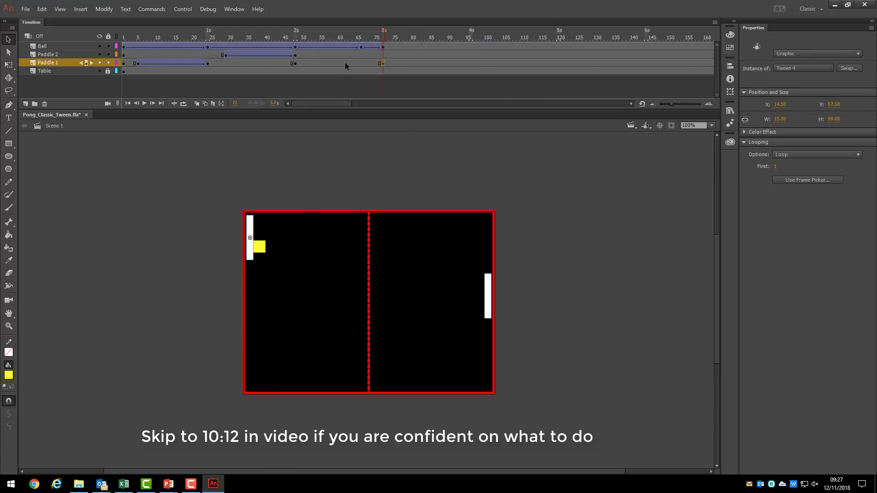
right_click(346, 63)
left_click(366, 86)
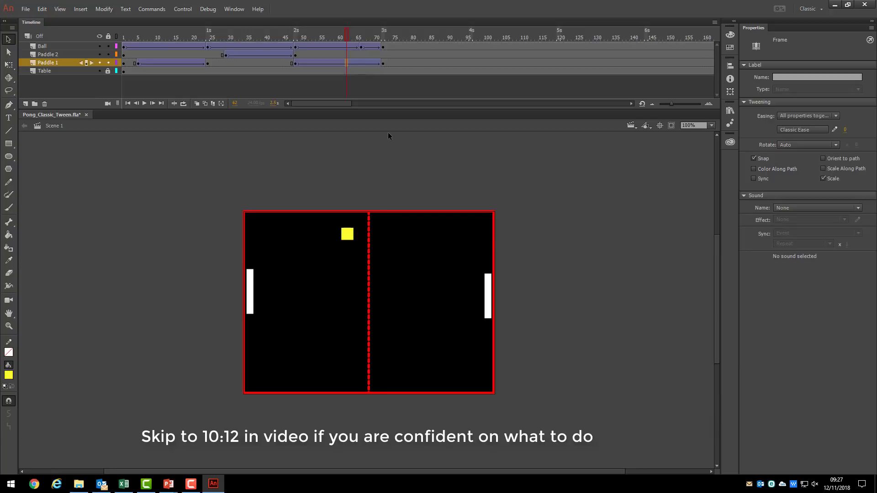
Add a Ball keyframe at frame 96 with the ball at about X 515, Y 47, and create a classic tween from frame 72
right_click(471, 47)
left_click(486, 119)
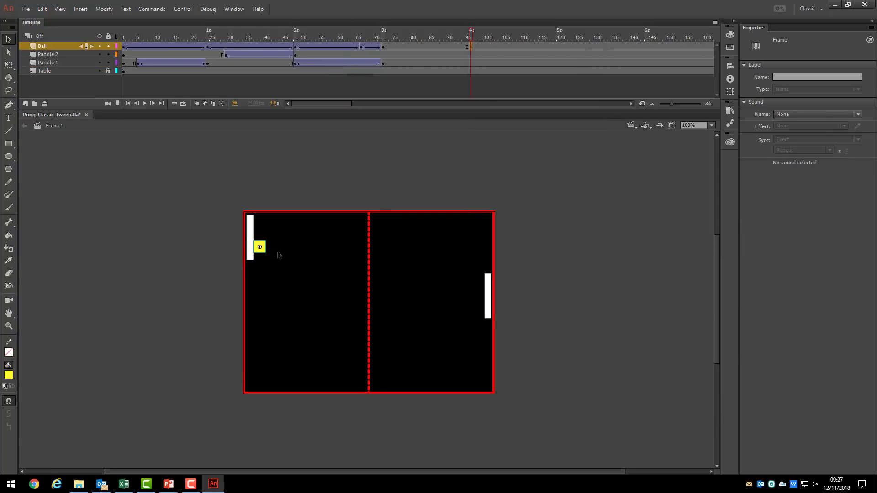
left_click_drag(266, 252, 482, 239)
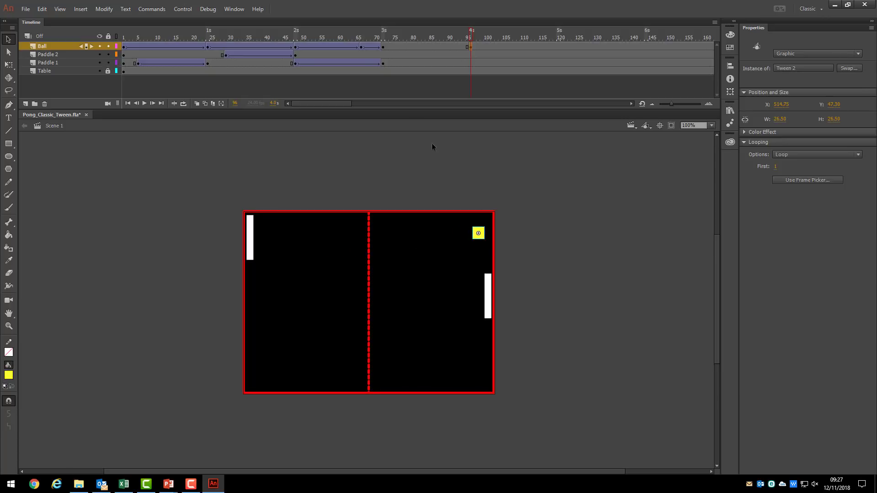
right_click(419, 47)
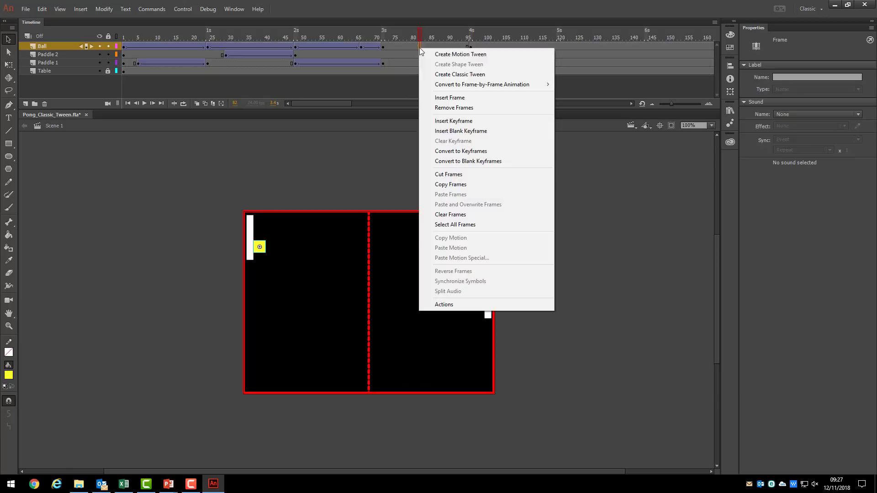
left_click(466, 74)
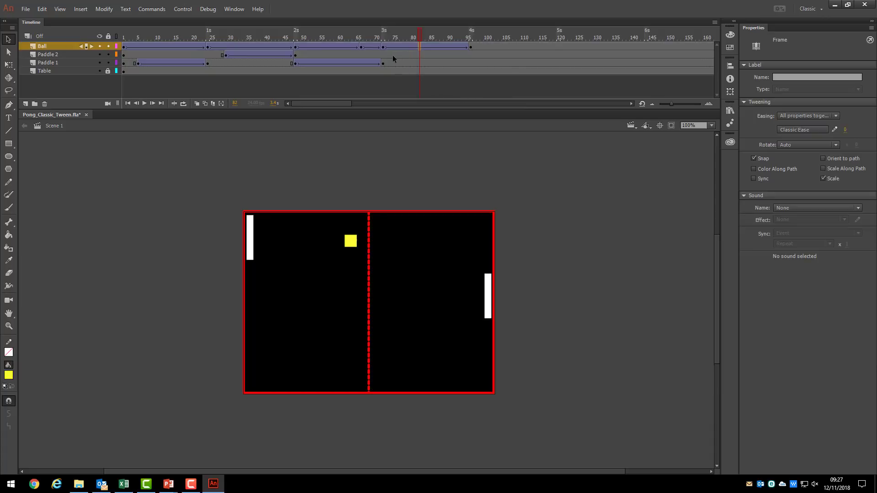
Insert keyframes at frames 79 and 96 of the Paddle 2 layer
right_click(408, 54)
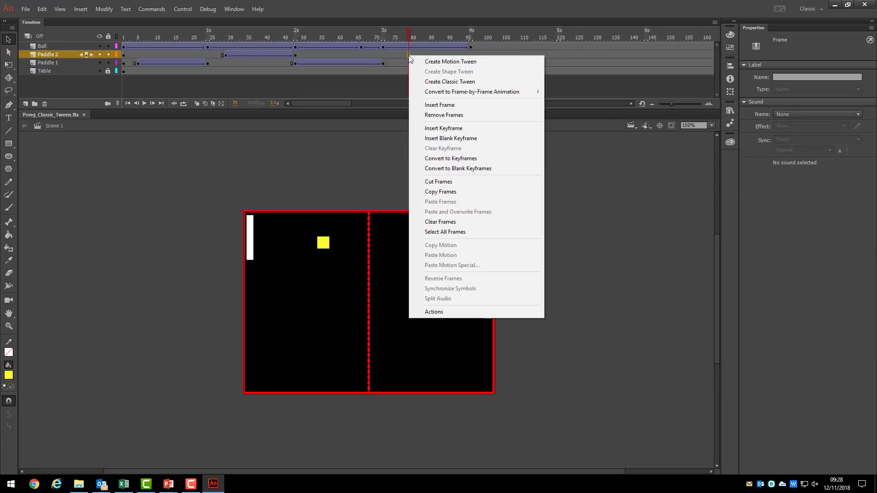
left_click(457, 127)
right_click(468, 55)
left_click(494, 128)
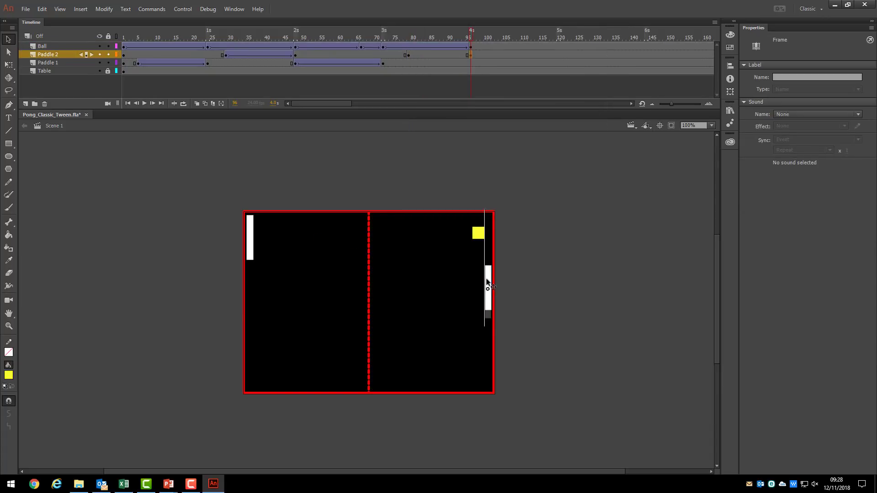
Move the right paddle up behind the ball at frame 96, to about Y 58, and create a classic tween from frame 79
left_click_drag(487, 288, 489, 226)
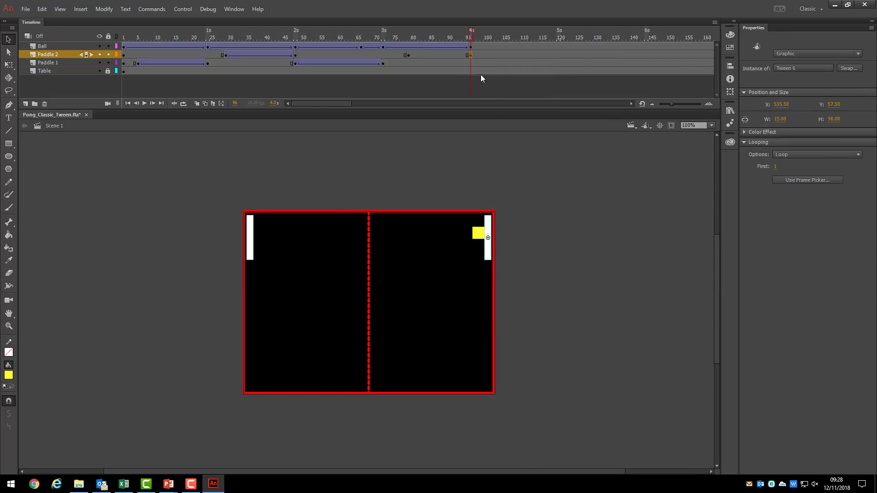
right_click(449, 54)
left_click(487, 82)
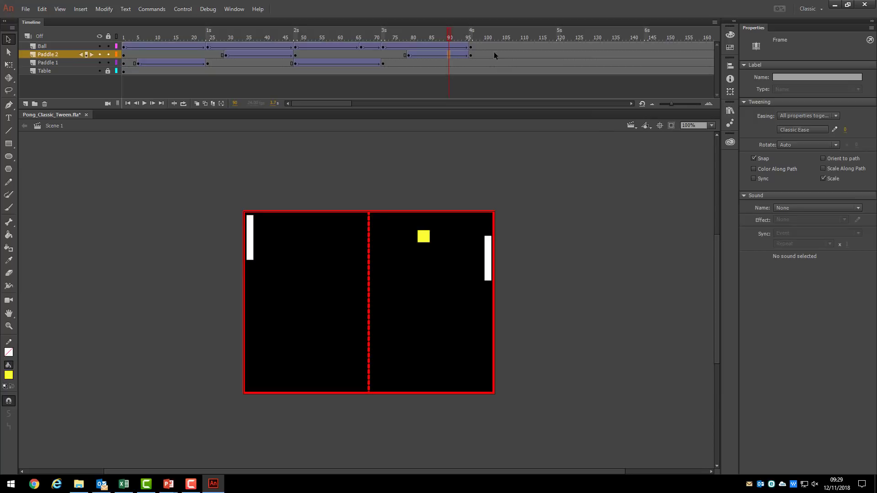
Insert a Ball keyframe at frame 120 and move the ball to the table's left side, below mid-height
right_click(557, 46)
left_click(598, 118)
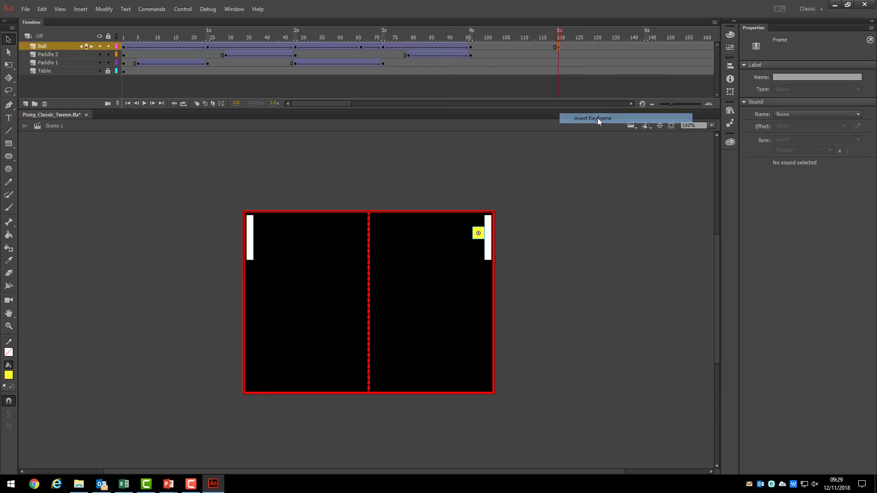
left_click_drag(478, 247, 259, 343)
Add a Ball keyframe at frame 100 with the ball at about X 451, Y 13, and create classic tweens from frames 96 and 100
right_click(486, 47)
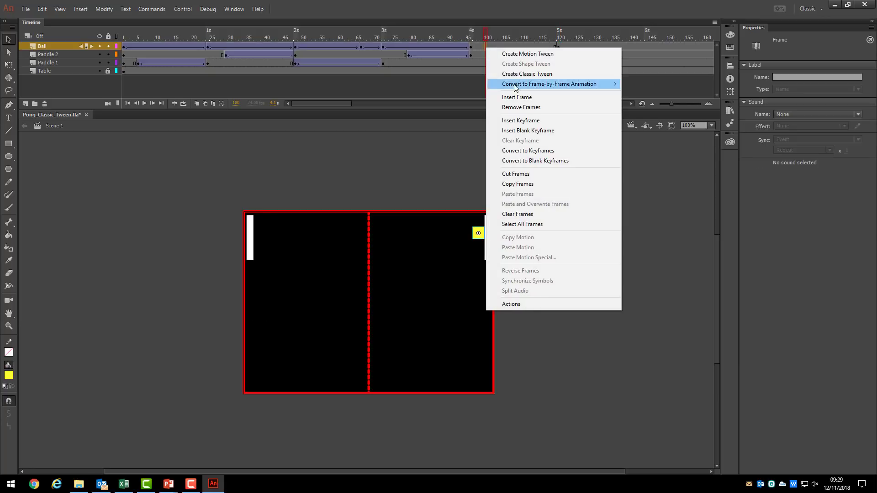
left_click(512, 120)
left_click_drag(474, 234, 449, 218)
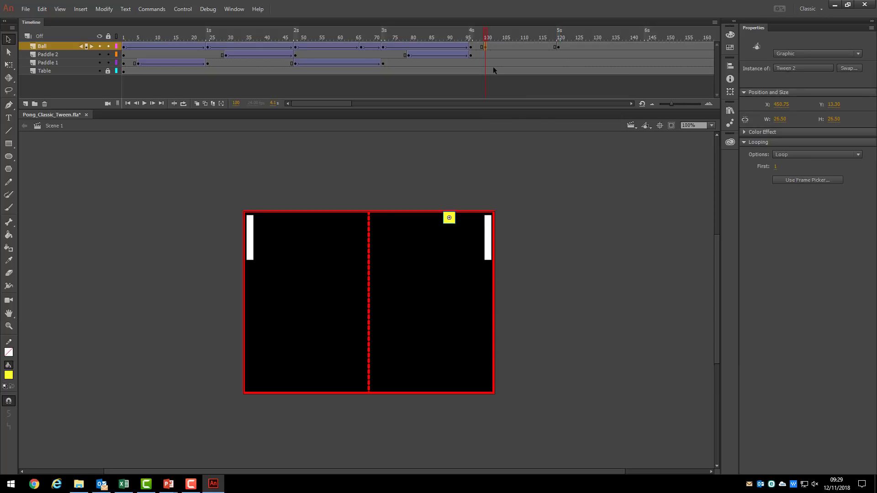
right_click(479, 47)
right_click(519, 47)
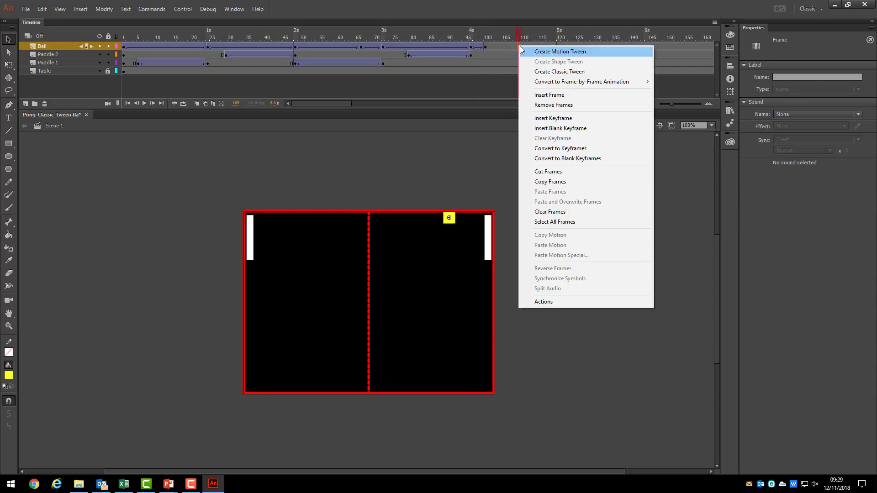
left_click(552, 72)
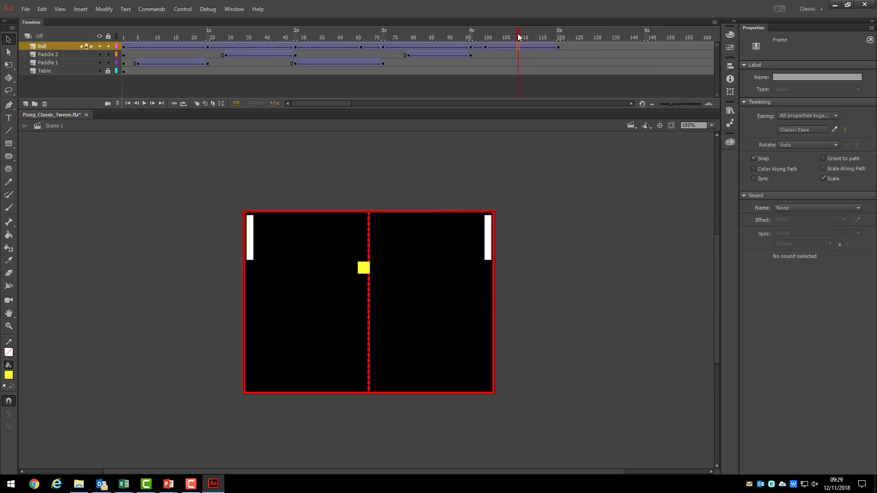
Insert keyframes at frames 102 and 120 of the Paddle 1 layer
right_click(492, 63)
left_click(517, 136)
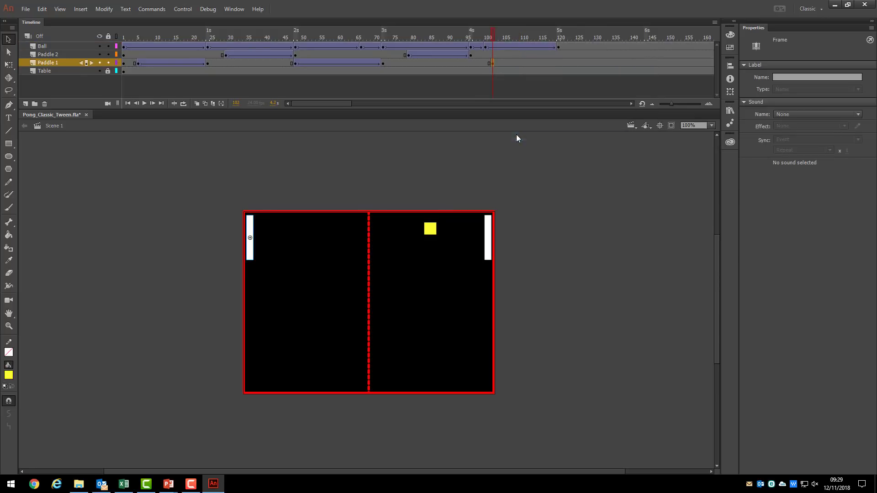
right_click(559, 63)
left_click(578, 135)
Move the left paddle down behind the ball at frame 120, to about Y 259, and create a classic tween from frame 102
left_click_drag(253, 231, 251, 317)
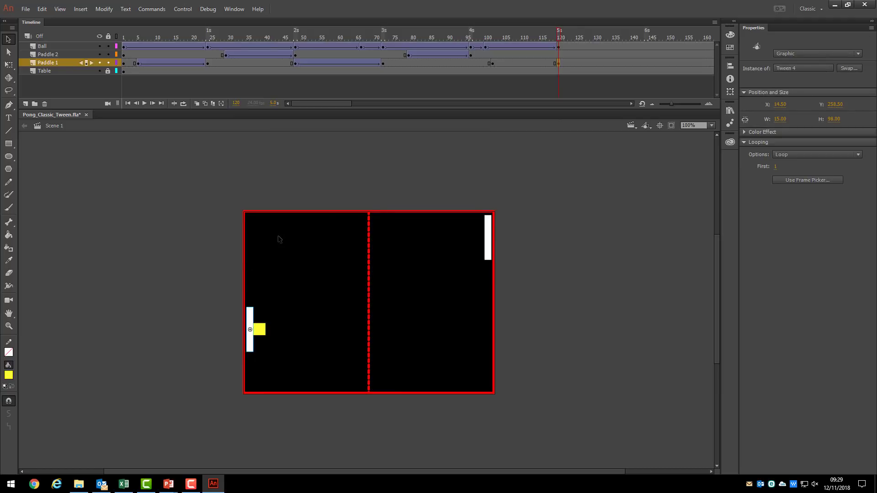
right_click(544, 63)
left_click(585, 84)
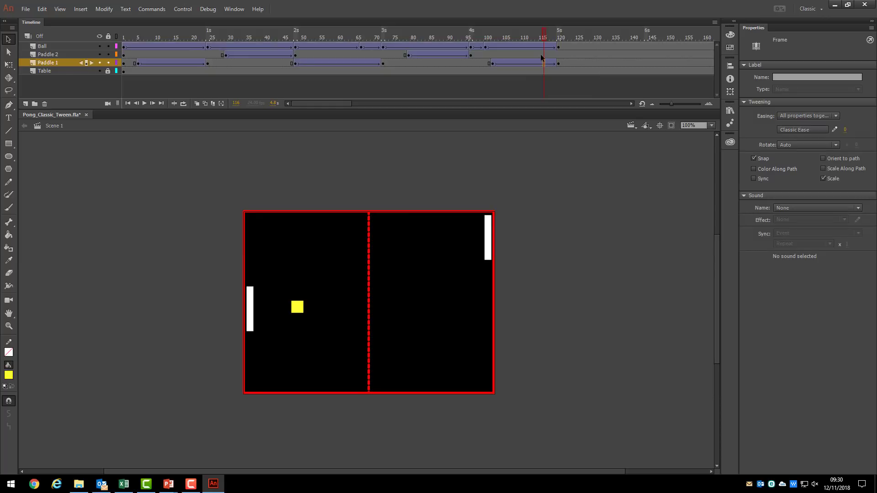
Test the movie to check the ball and paddle motion, and close the preview
key("ctrl+Return")
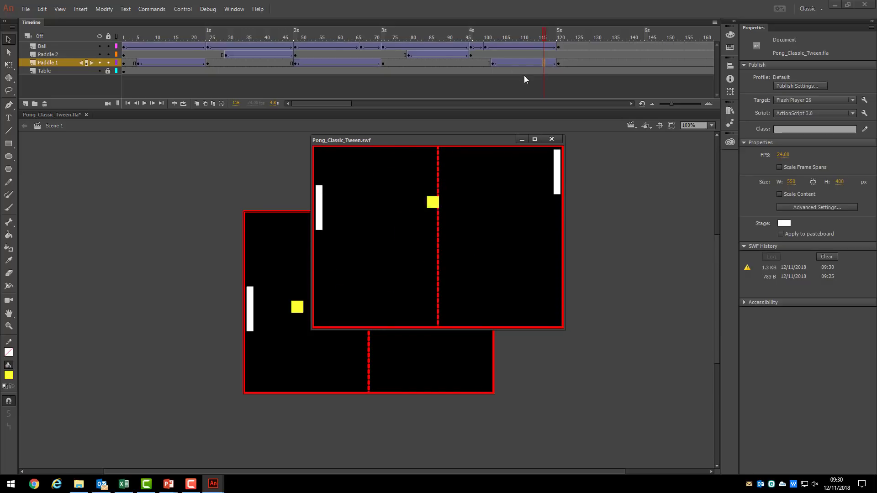
left_click(551, 139)
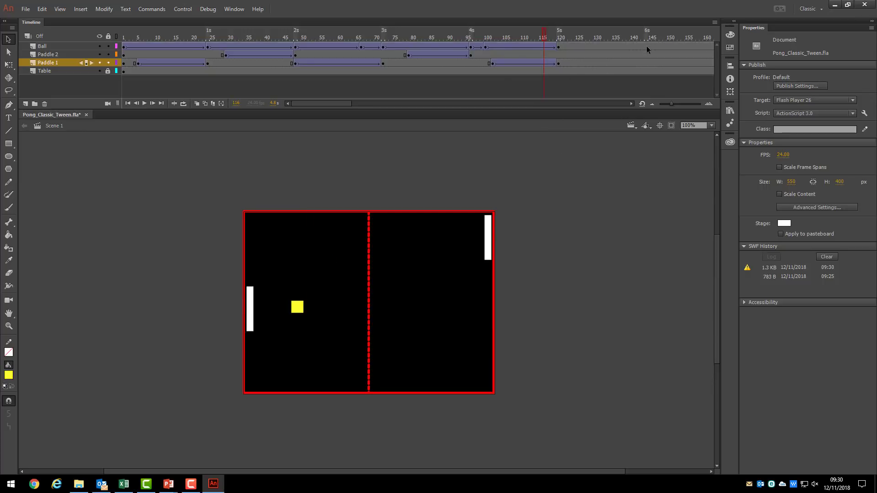
Add a Ball keyframe at frame 144 with the ball near the table's lower-right corner, and create a classic tween from frame 120
right_click(647, 47)
left_click(667, 119)
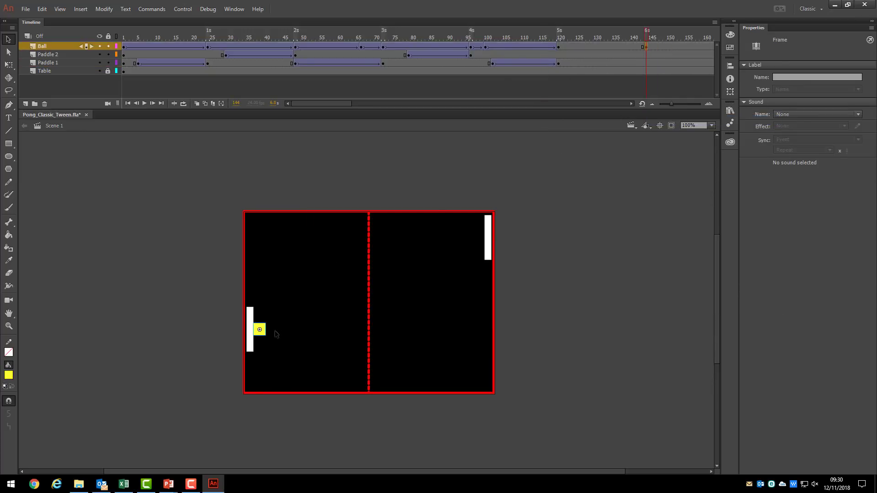
left_click_drag(261, 332, 483, 374)
right_click(624, 47)
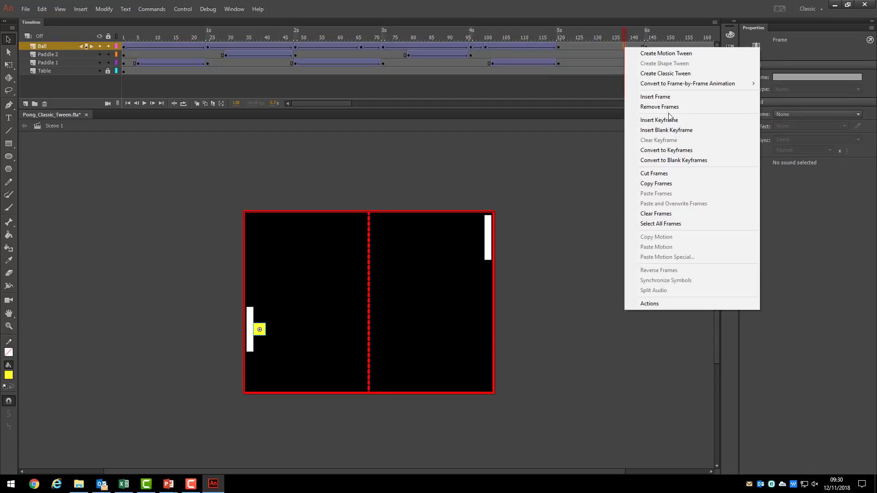
left_click(665, 73)
Insert keyframes at frames 123 and 144 of the Paddle 2 layer
left_click(571, 56)
right_click(571, 56)
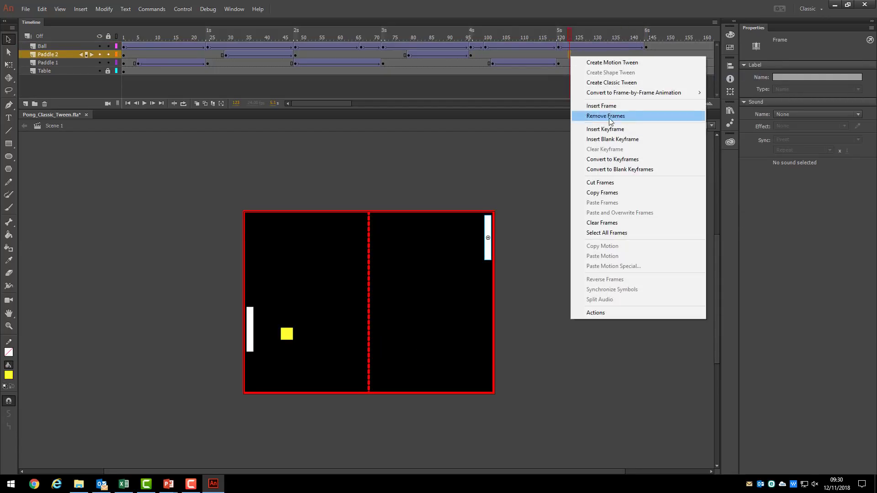
left_click(605, 129)
right_click(645, 54)
left_click(676, 127)
Move the right paddle down behind the ball at frame 144 and create a classic tween from frame 123
left_click_drag(487, 223, 487, 354)
right_click(632, 54)
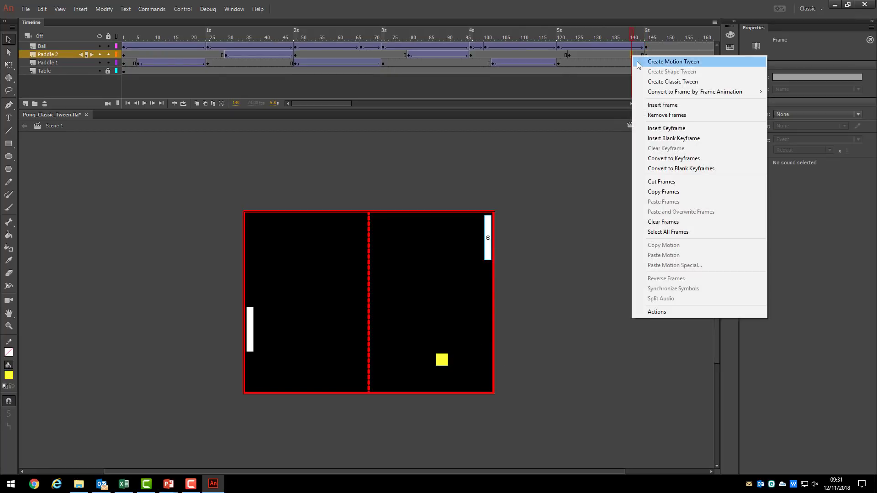
left_click(673, 82)
left_click(647, 38)
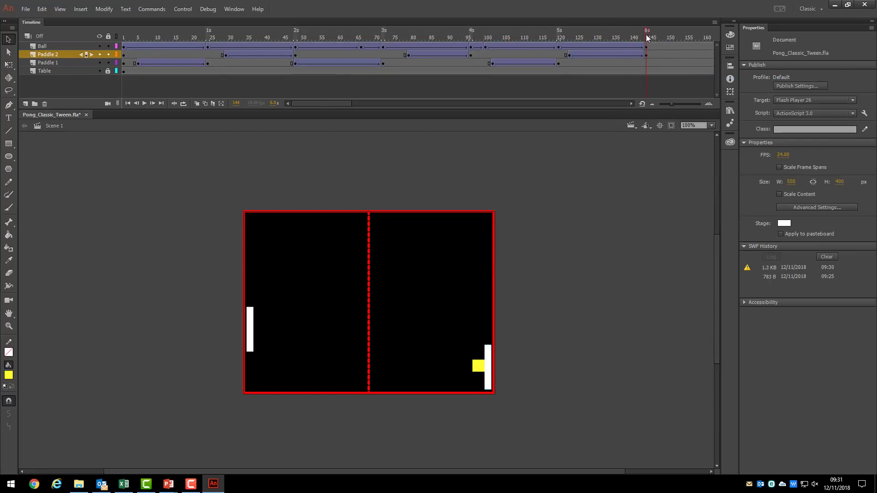
Add a Ball keyframe at frame 168 with the ball at the table's left side near mid-height, and create a classic tween from frame 144
left_click_drag(319, 103, 354, 106)
right_click(395, 46)
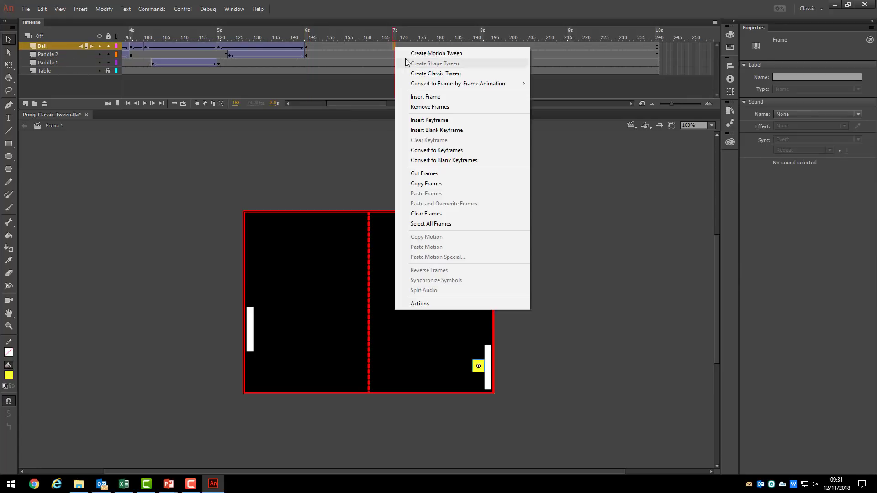
left_click(429, 120)
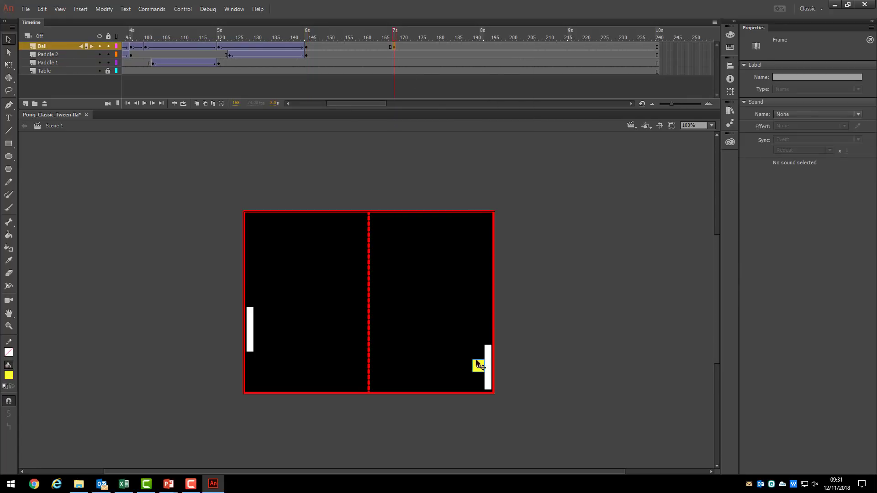
left_click_drag(478, 364, 260, 300)
right_click(379, 46)
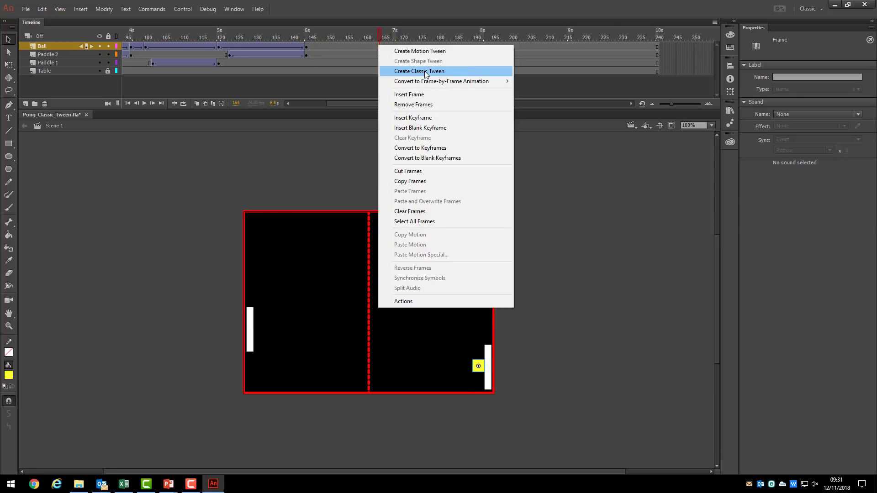
left_click(399, 67)
Insert keyframes at frames 153 and 168 of the Paddle 1 layer
right_click(338, 63)
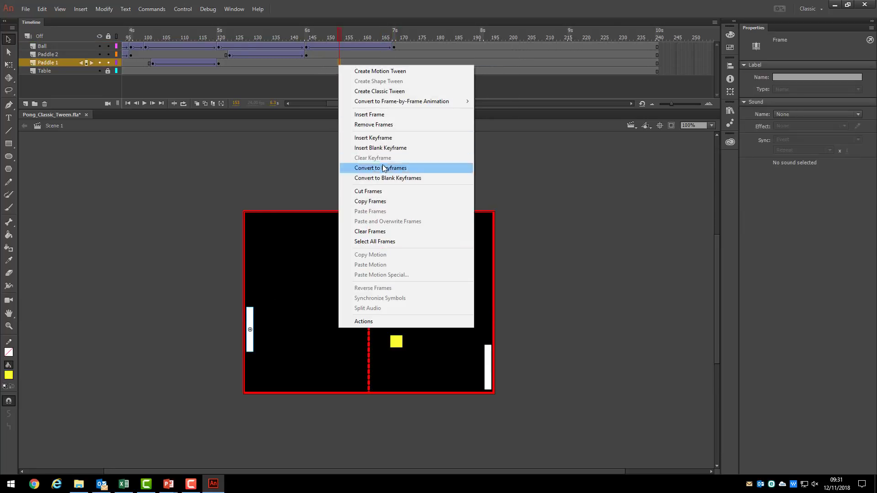
left_click(387, 142)
right_click(394, 63)
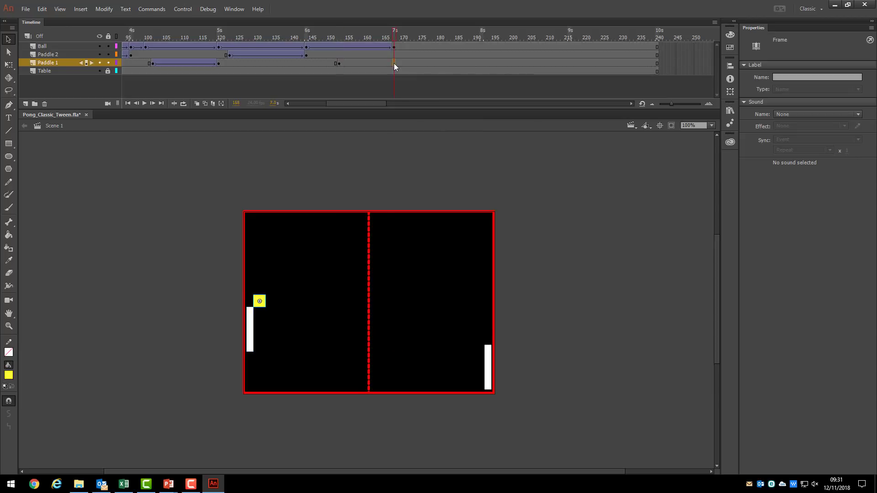
left_click(420, 137)
Move the left paddle up behind the ball at frame 168, to about Y 212, and create a classic tween from frame 153
left_click_drag(250, 320, 250, 299)
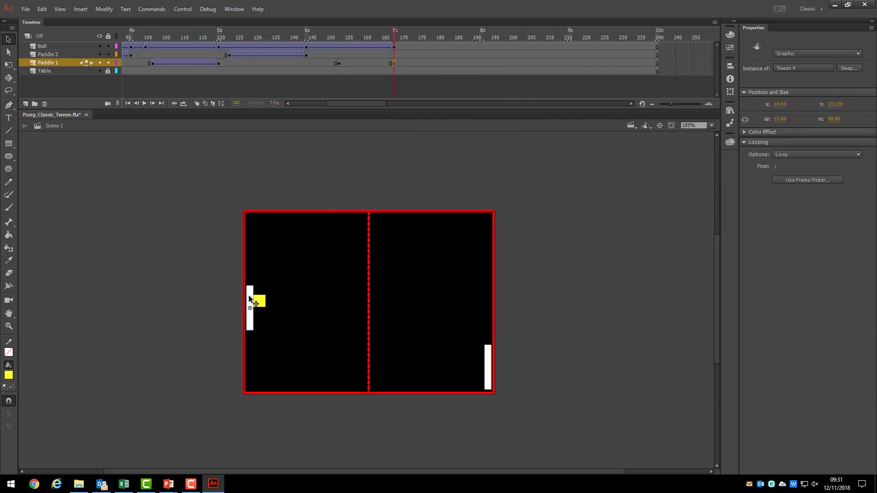
left_click(379, 63)
right_click(377, 63)
left_click(421, 88)
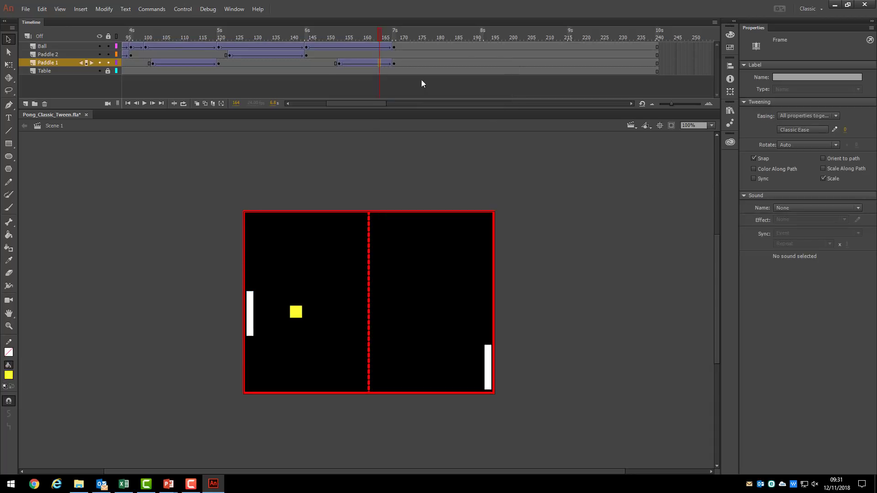
Add a Ball keyframe at frame 192 with the ball at the upper part of the table's right side, and create a classic tween from frame 168
right_click(483, 46)
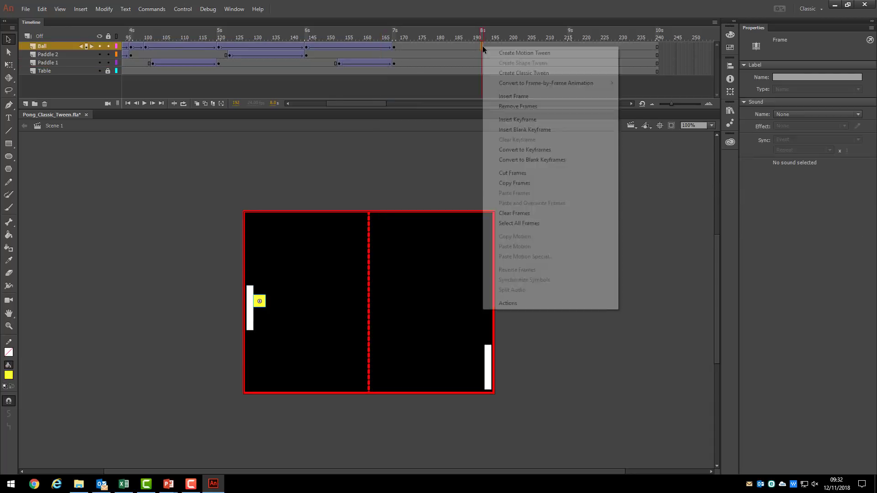
left_click(528, 121)
left_click_drag(259, 301, 477, 246)
right_click(444, 47)
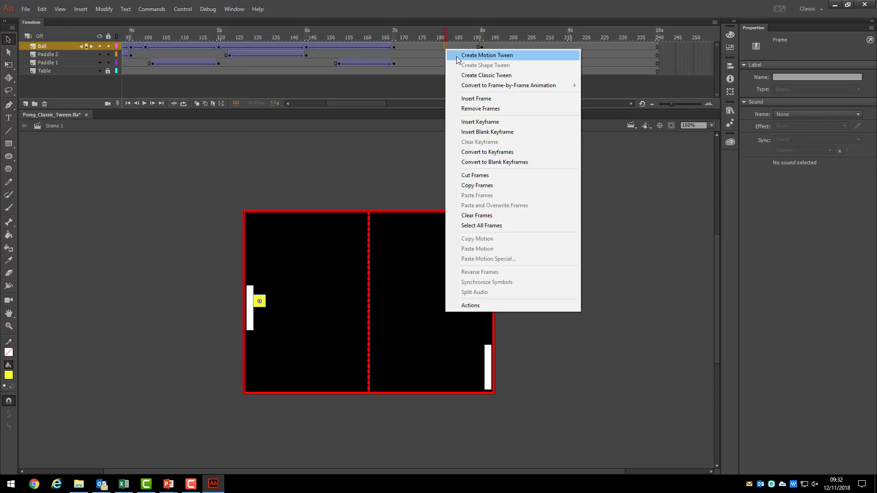
left_click(486, 75)
Insert keyframes at frames 172 and 192 of the Paddle 2 layer
right_click(409, 55)
left_click(441, 127)
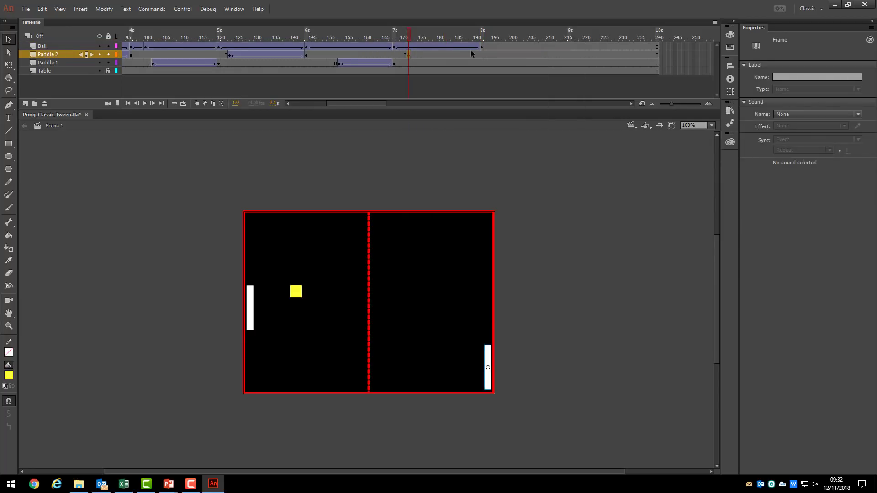
right_click(482, 55)
left_click(513, 130)
Move the right paddle up behind the ball at frame 192, to about Y 56, and create a classic tween from frame 172
left_click_drag(484, 352, 495, 218)
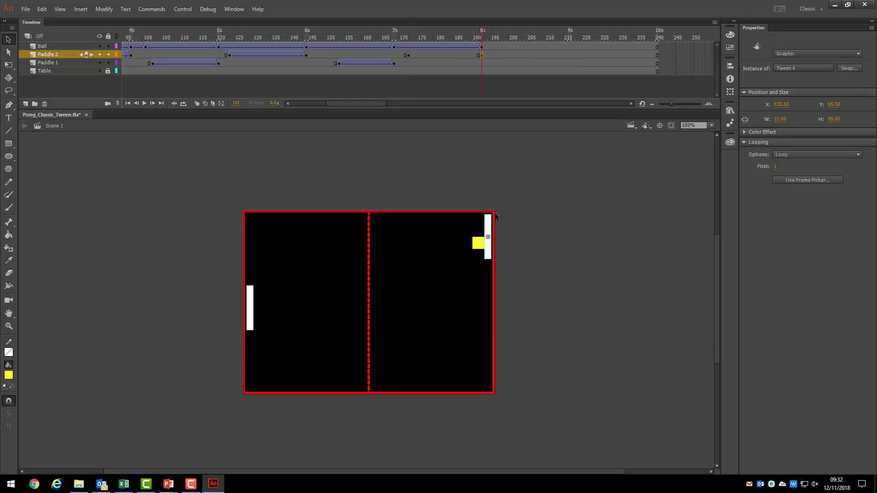
right_click(439, 55)
left_click(468, 83)
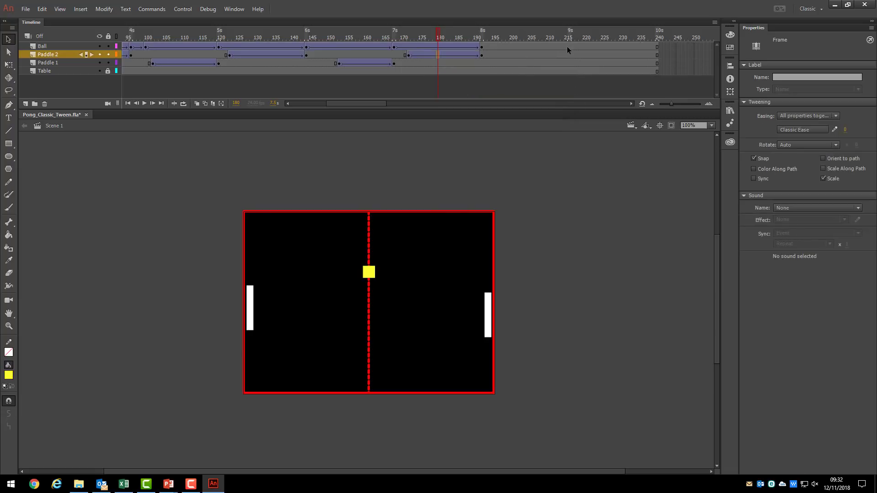
Add a Ball keyframe at frame 216 with the ball at about X 20, Y 20, and create a classic tween from frame 192
right_click(569, 48)
left_click(606, 119)
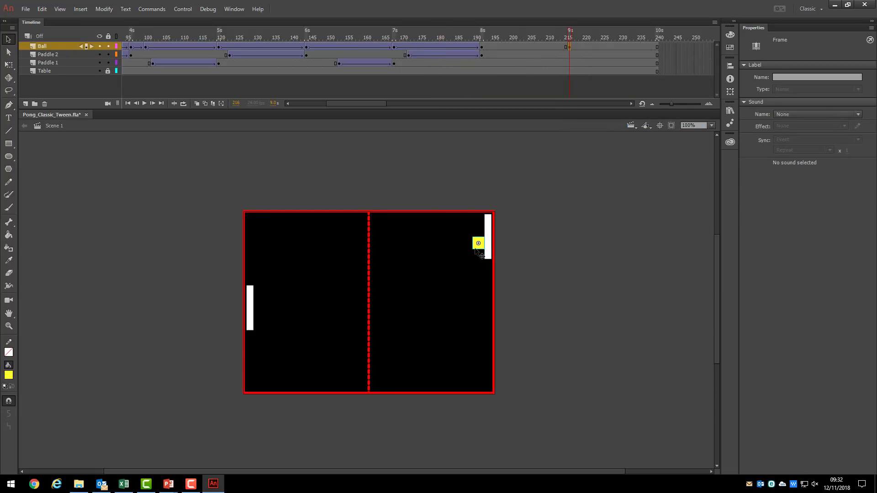
left_click_drag(478, 251, 251, 227)
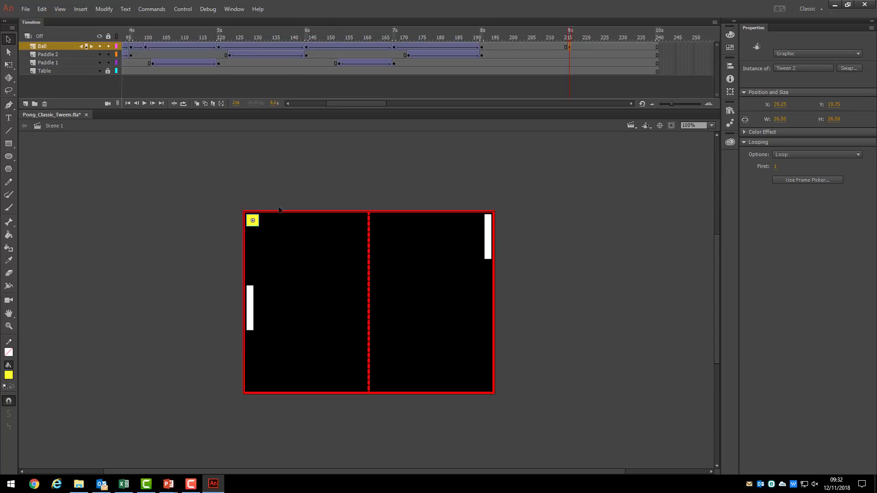
right_click(512, 47)
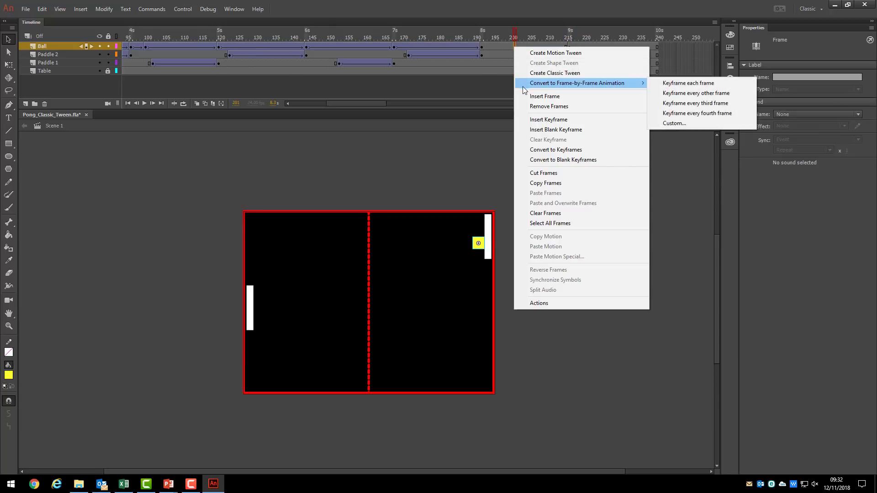
left_click(547, 120)
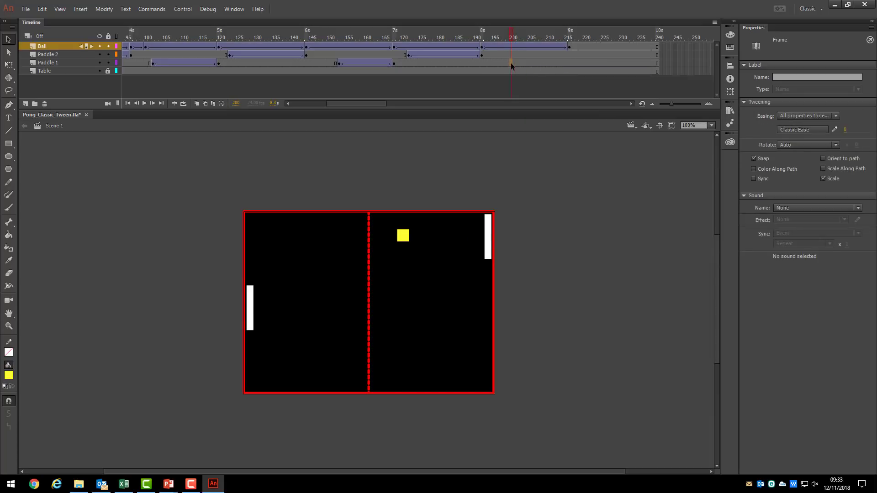
Insert keyframes at frames 200 and 216 of the Paddle 1 layer
right_click(510, 63)
left_click(521, 136)
right_click(569, 62)
left_click(594, 112)
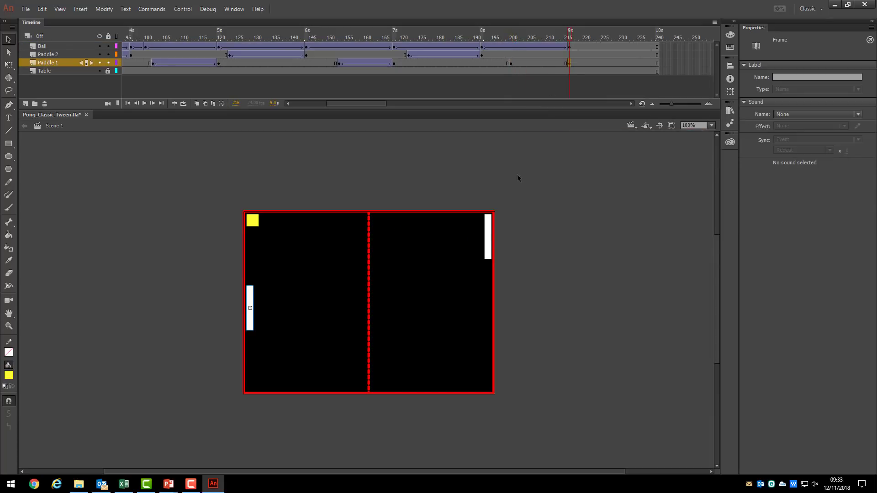
Move the left paddle up at frame 216, stopping just short of the ball, and create a classic tween from frame 200
left_click_drag(251, 323, 252, 269)
right_click(533, 63)
left_click(586, 88)
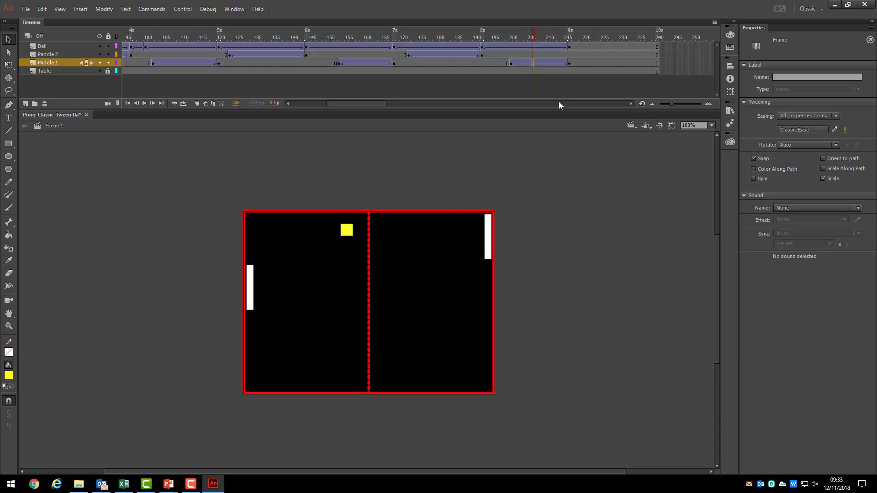
Add a new layer above the Ball layer
left_click(53, 45)
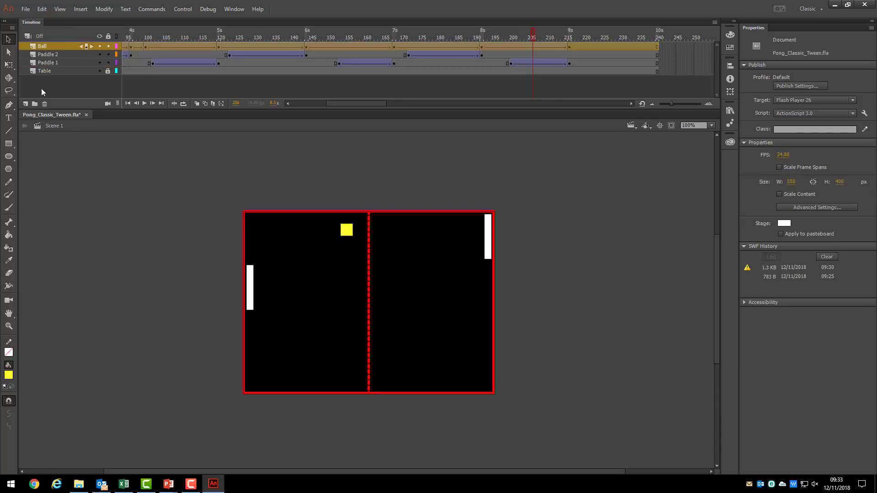
left_click(26, 104)
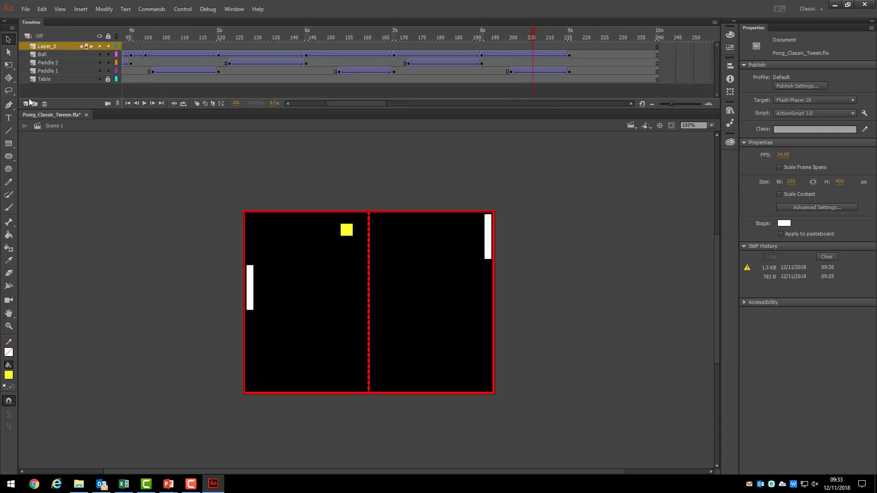
Rename the new layer above Ball to Player 2 Wins
double_click(48, 45)
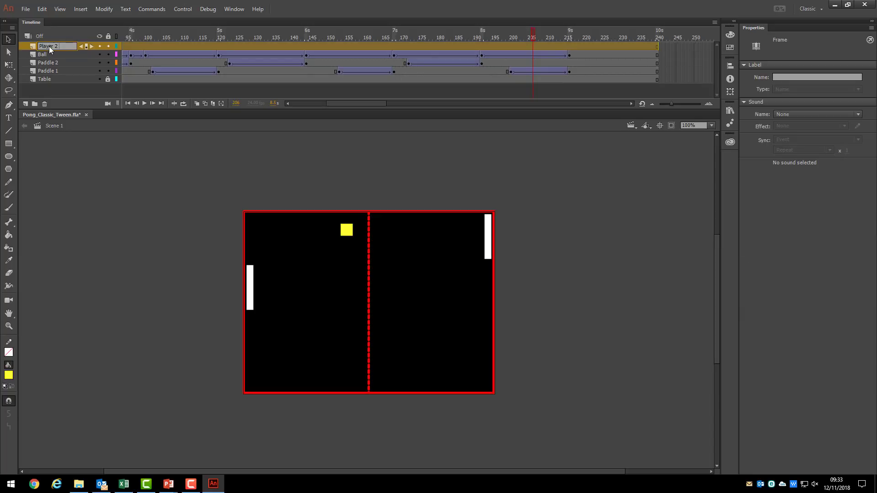
type("Player 2 Wins")
key("Return")
Insert a keyframe at frame 217 of the Player 2 Wins layer
left_click(573, 45)
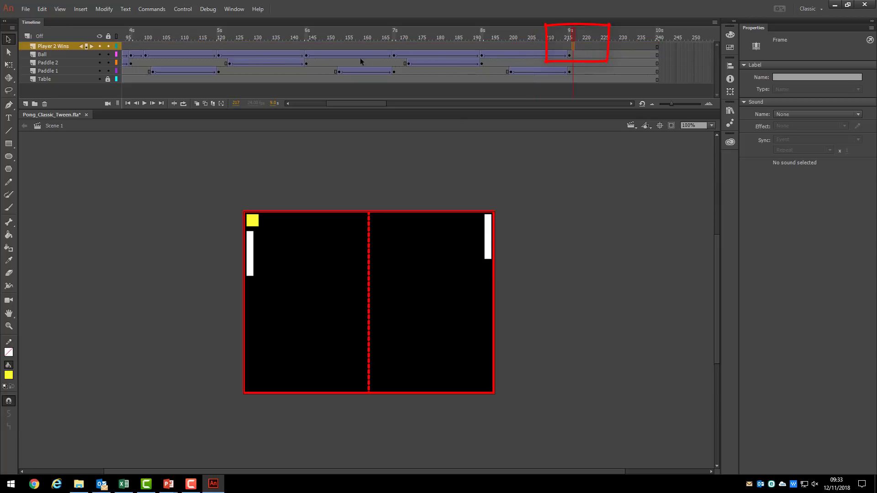
right_click(574, 46)
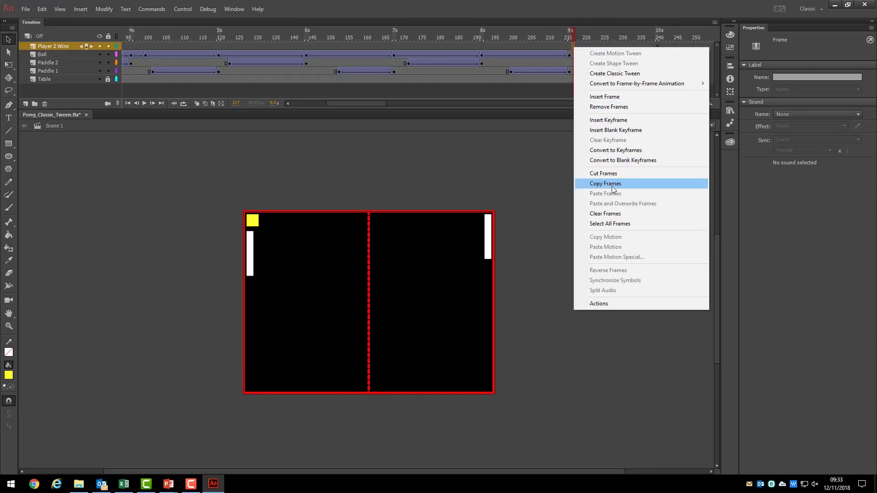
left_click(622, 120)
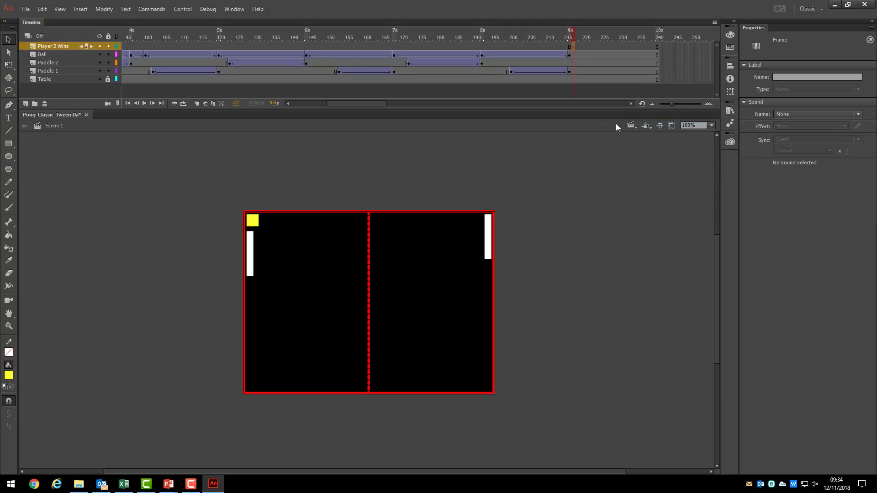
Set up the Text tool with white colour, 22 pt size and the MS Reference Sans Serif font
left_click(10, 119)
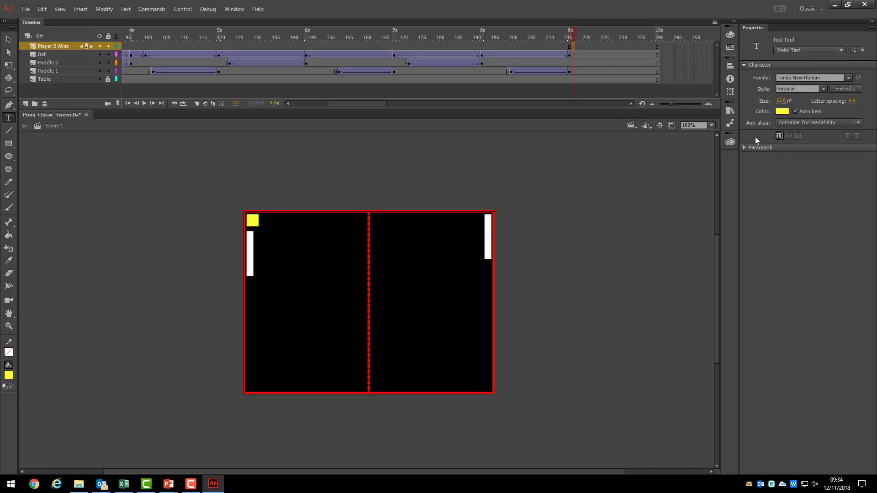
left_click(782, 111)
left_click(630, 181)
left_click(781, 100)
left_click(848, 78)
scroll(743, 201, "down", 10)
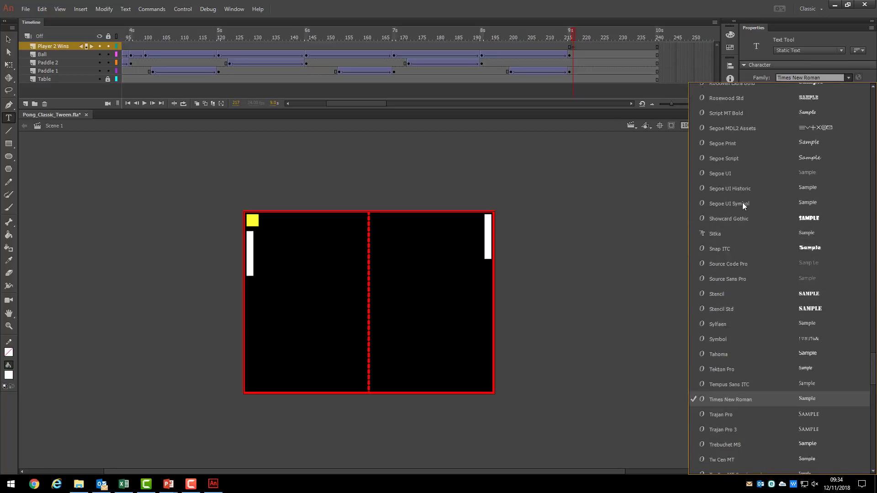
scroll(739, 201, "up", 5)
left_click(732, 188)
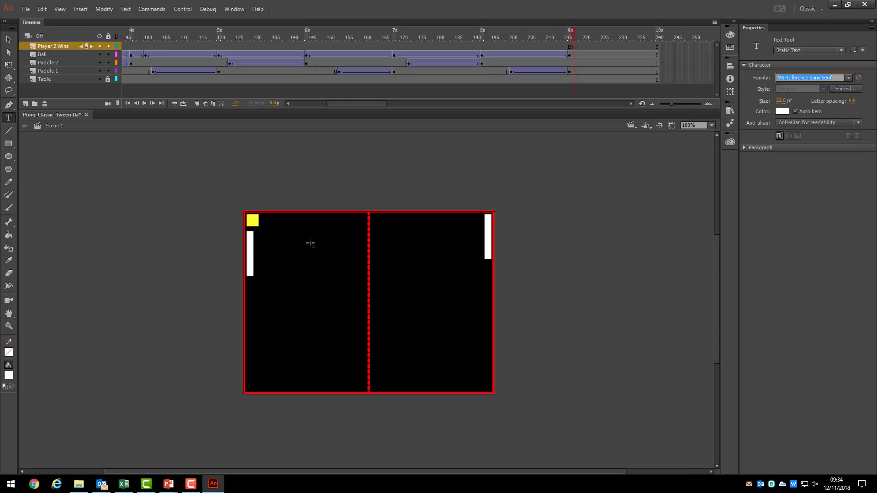
Draw a text box about 345 px wide across the upper part of the table and enter PLAYER 2 and WINS on two lines
left_click_drag(299, 237, 456, 274)
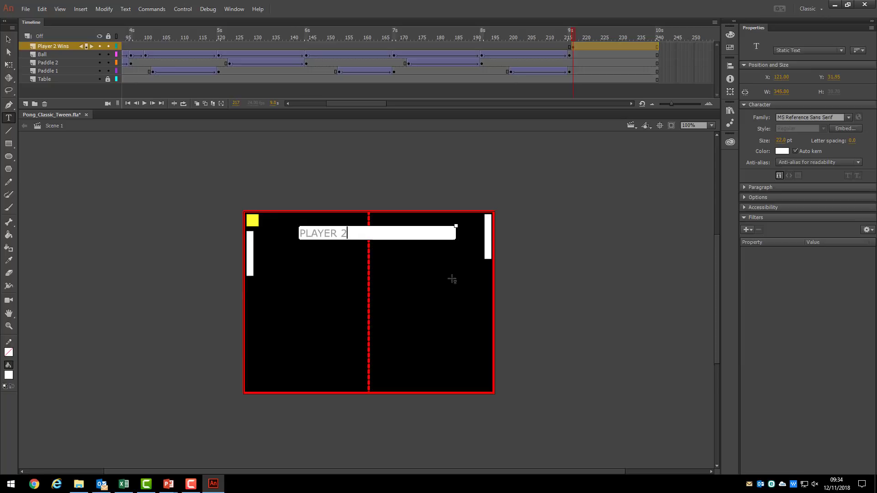
type("PLAYER 2")
key("Return")
type("WINS")
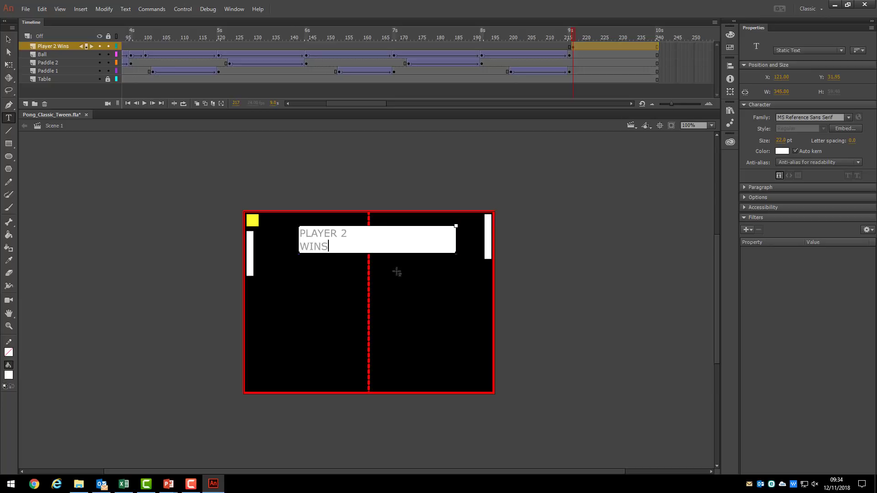
Select the PLAYER 2 WINS text box as an object and centre-align its paragraph
left_click(8, 39)
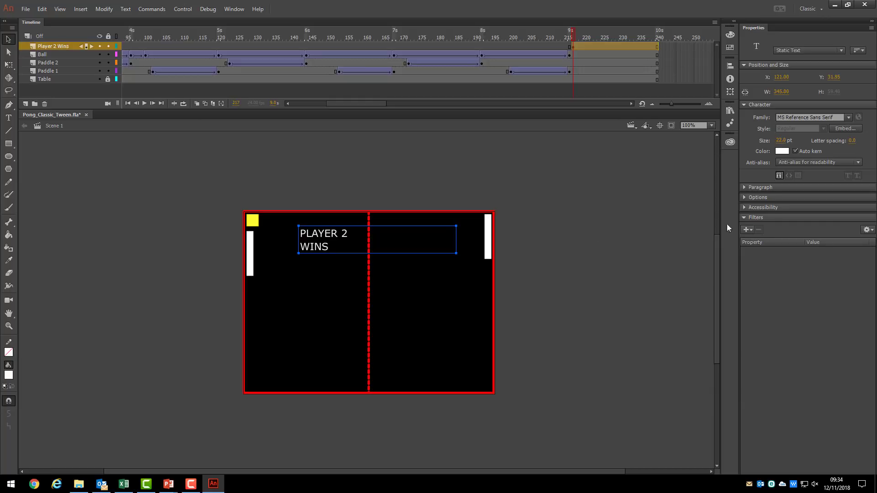
left_click(768, 187)
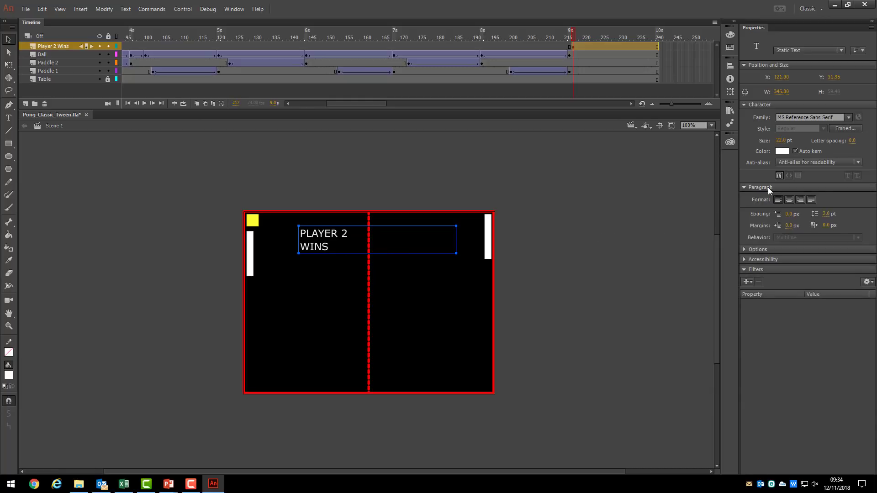
left_click(790, 200)
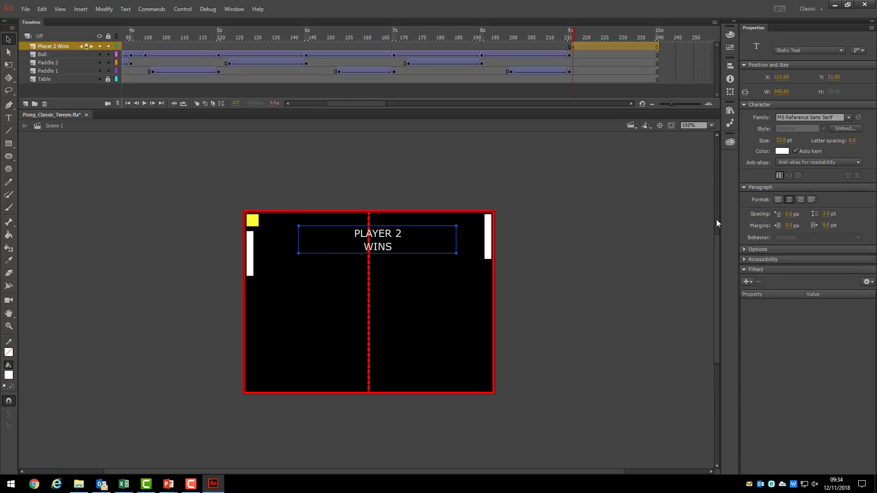
Enlarge the PLAYER 2 WINS text to more than double its size and move it down to the middle of the table
left_click_drag(784, 143, 785, 121)
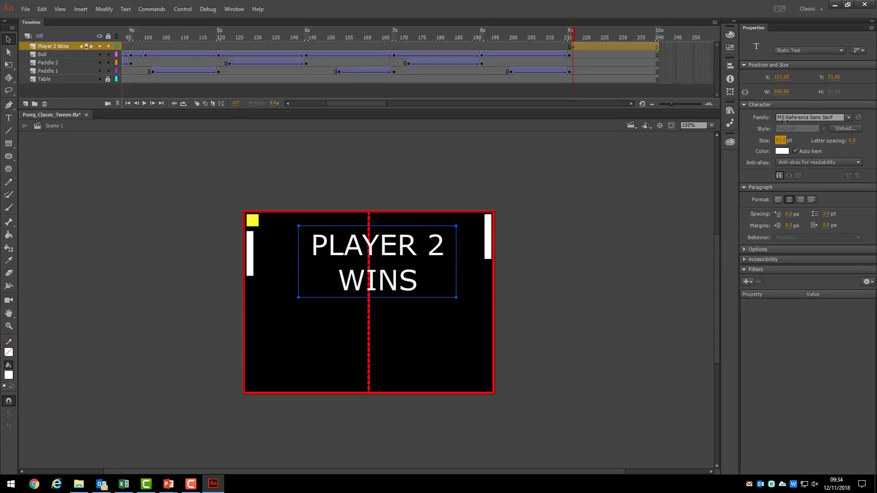
left_click_drag(392, 257, 394, 294)
left_click(600, 299)
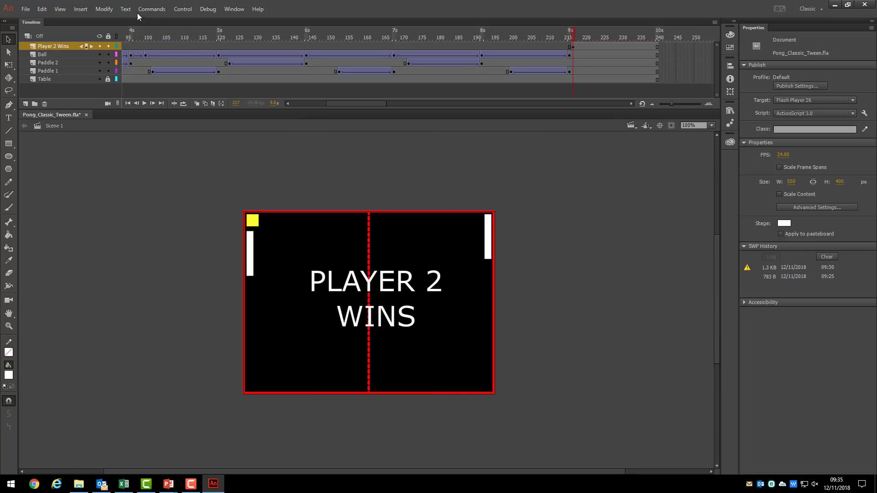
Test the movie to watch the complete Pong animation play
left_click(182, 9)
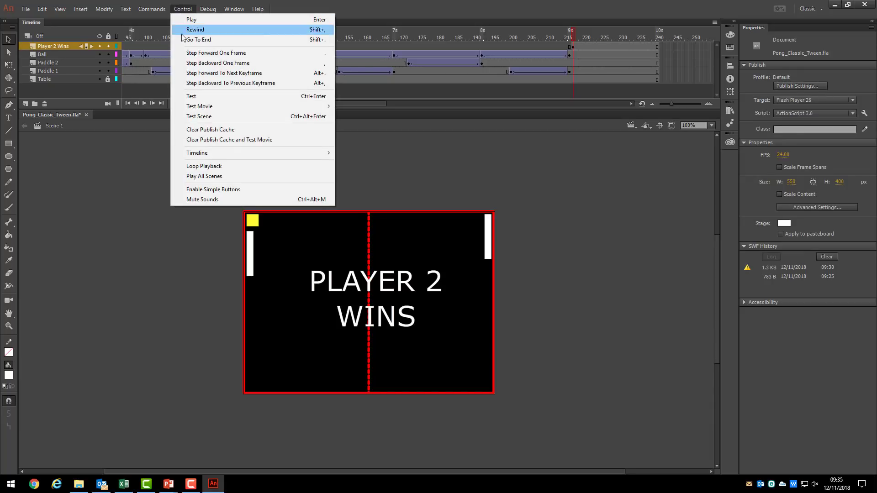
left_click(191, 96)
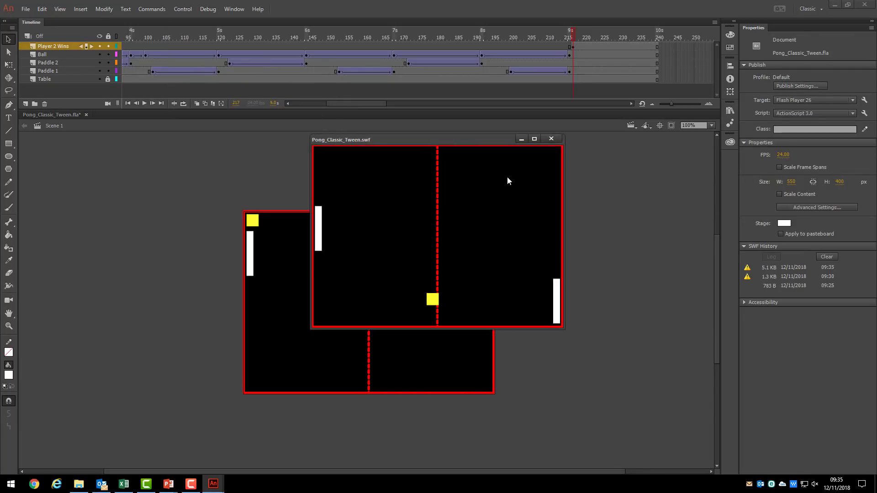